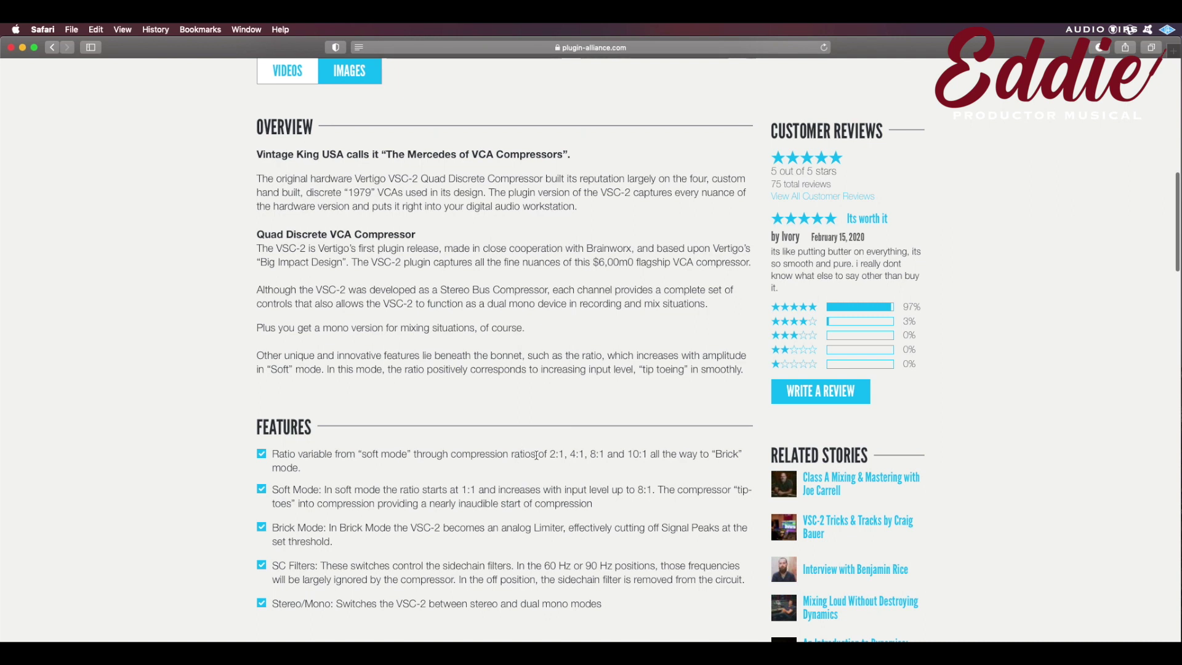
scroll(545, 456, down, 1)
drag(548, 451, 609, 446)
scroll(628, 445, up, 1)
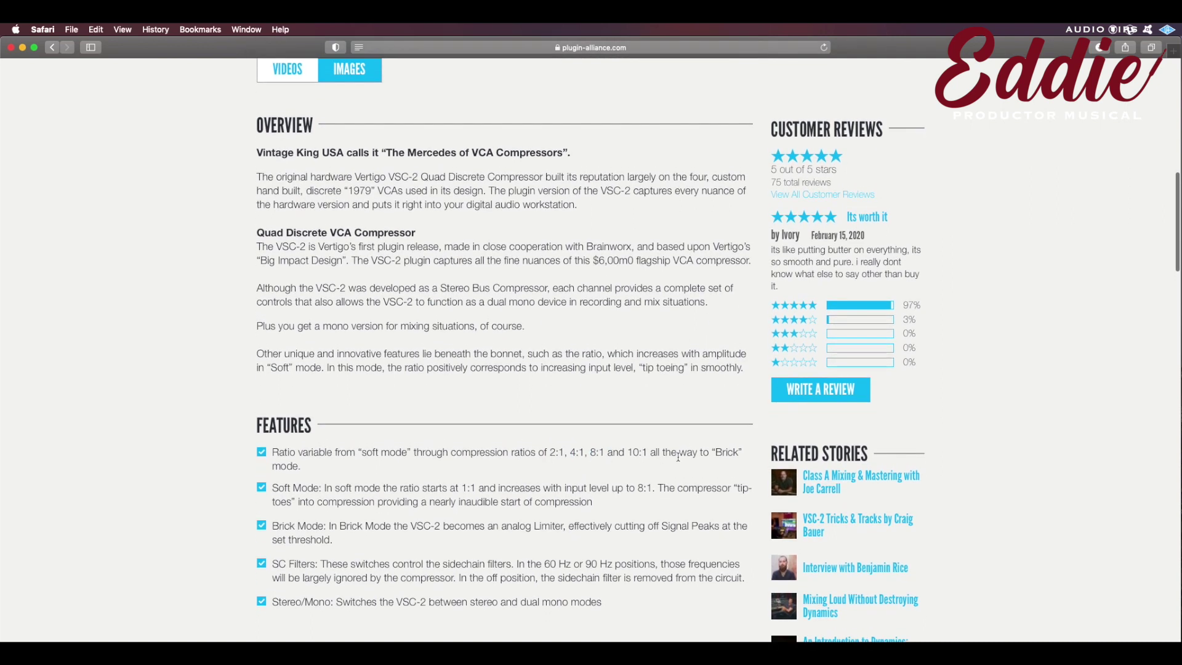
scroll(643, 456, up, 5)
scroll(383, 516, down, 2)
scroll(383, 516, down, 1)
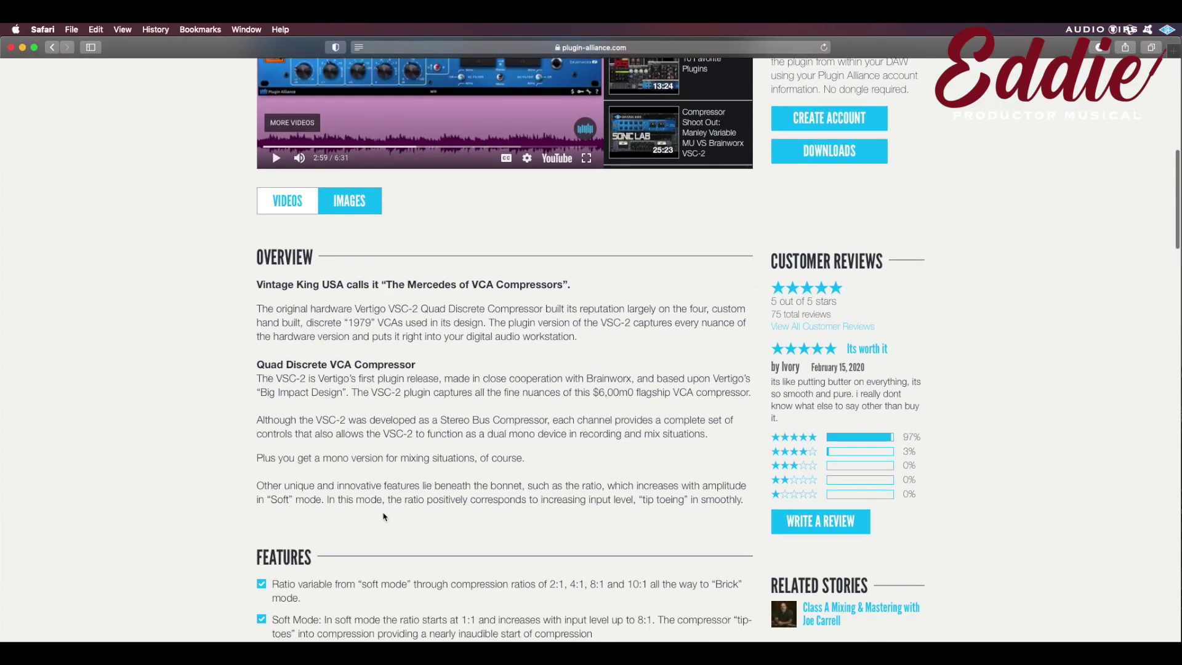
scroll(383, 518, down, 6)
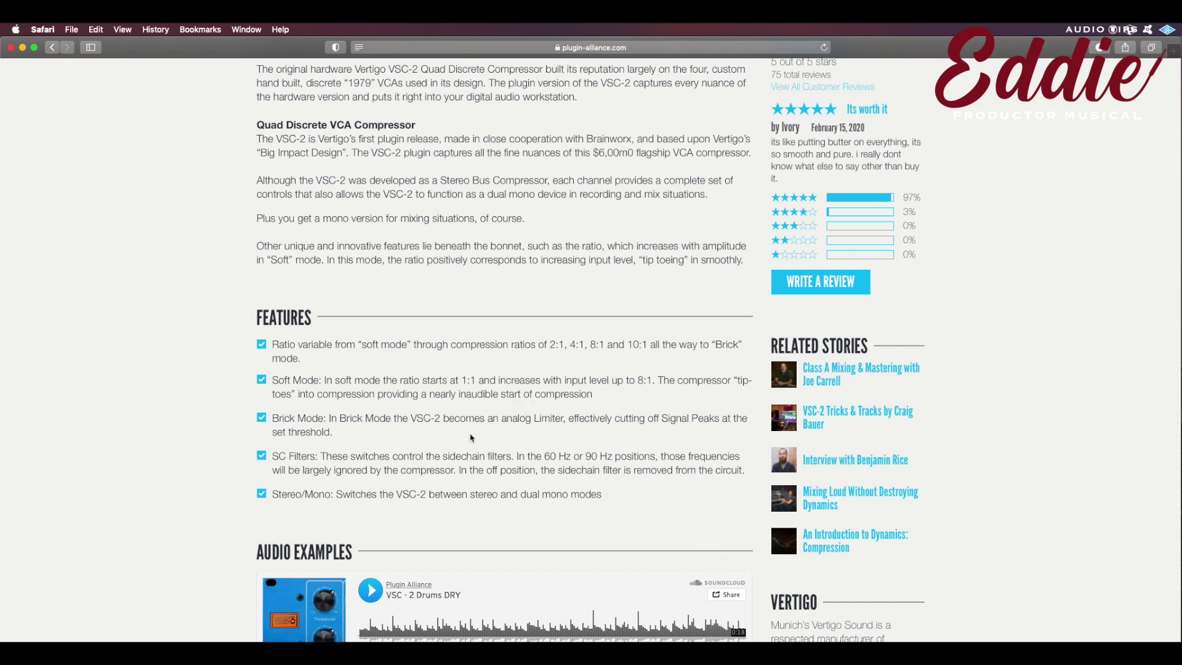
drag(488, 419, 551, 418)
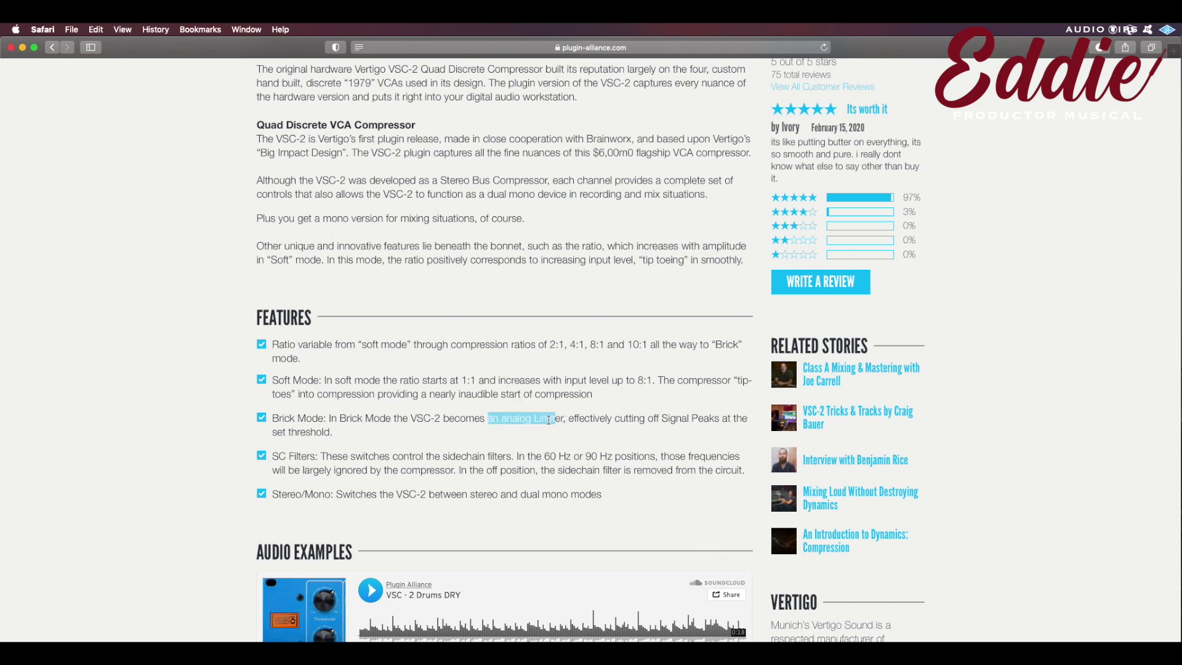
scroll(648, 452, up, 1)
scroll(648, 451, up, 2)
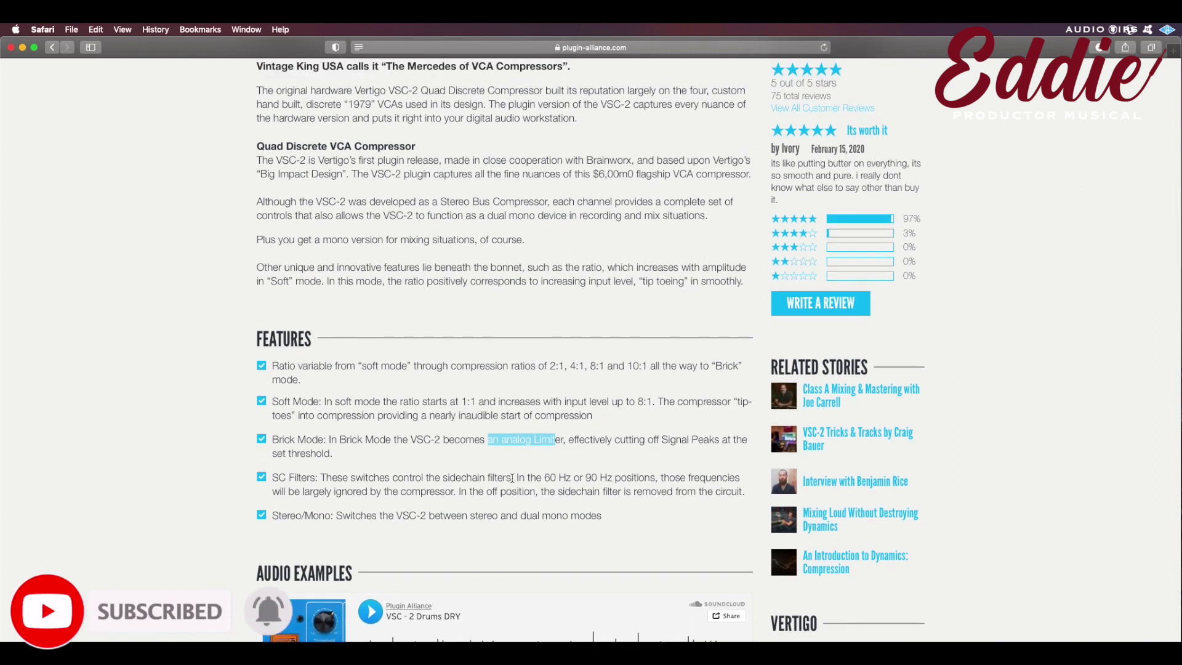
scroll(527, 513, up, 5)
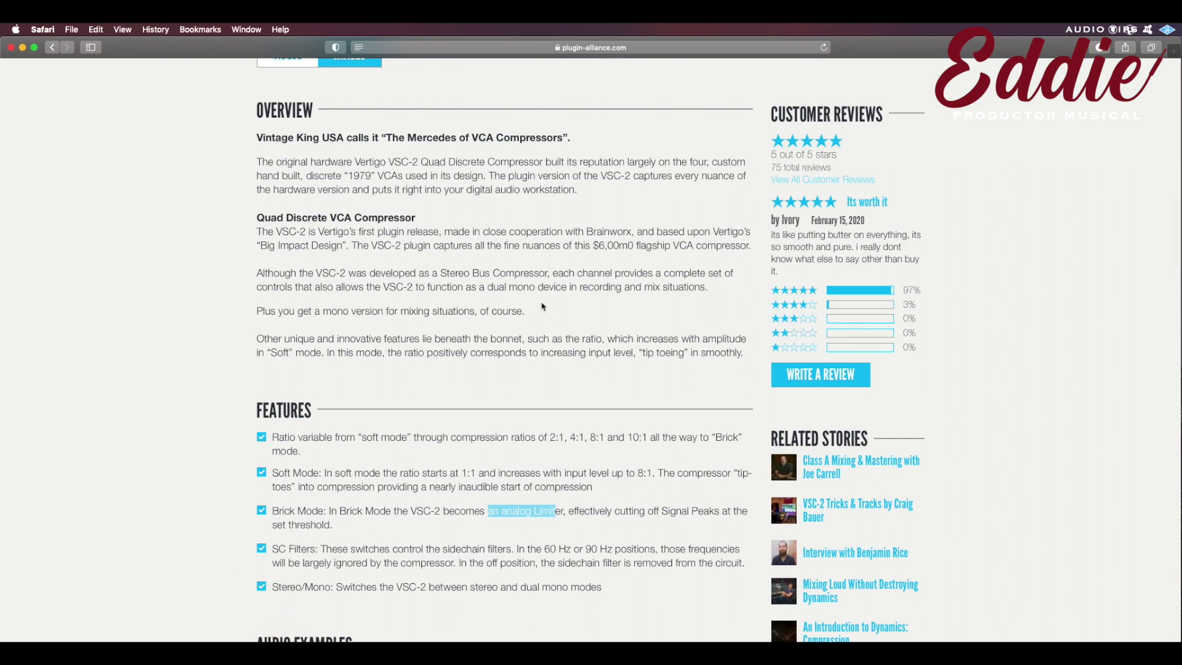
scroll(544, 306, up, 1)
scroll(544, 306, up, 15)
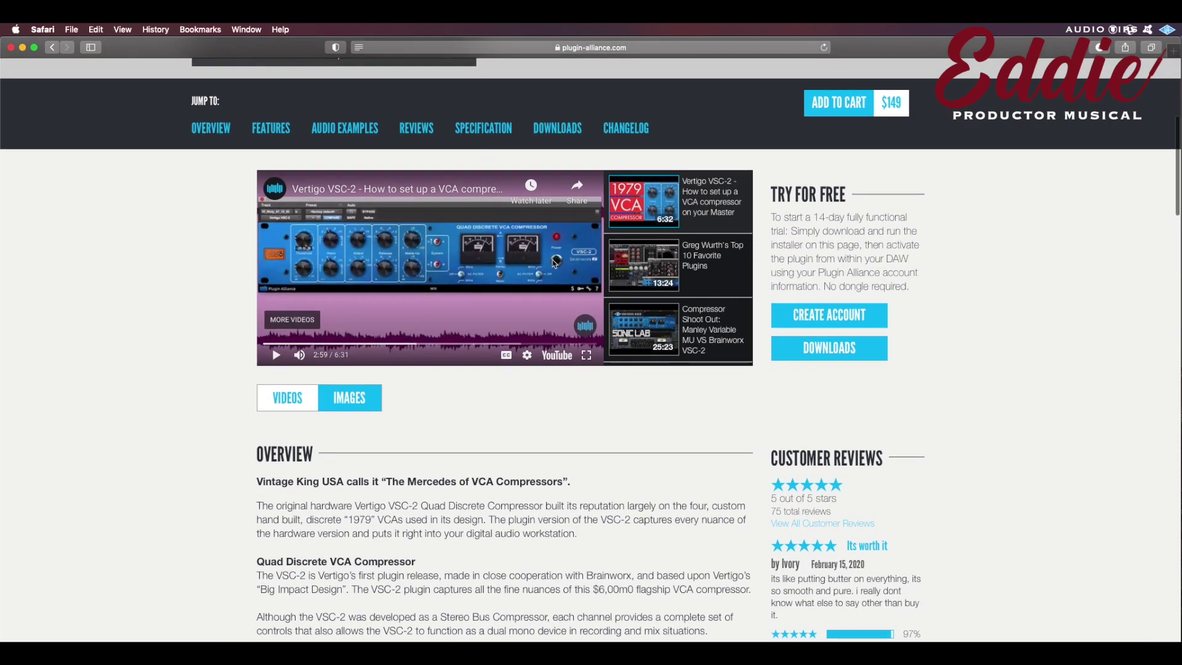
scroll(560, 364, down, 20)
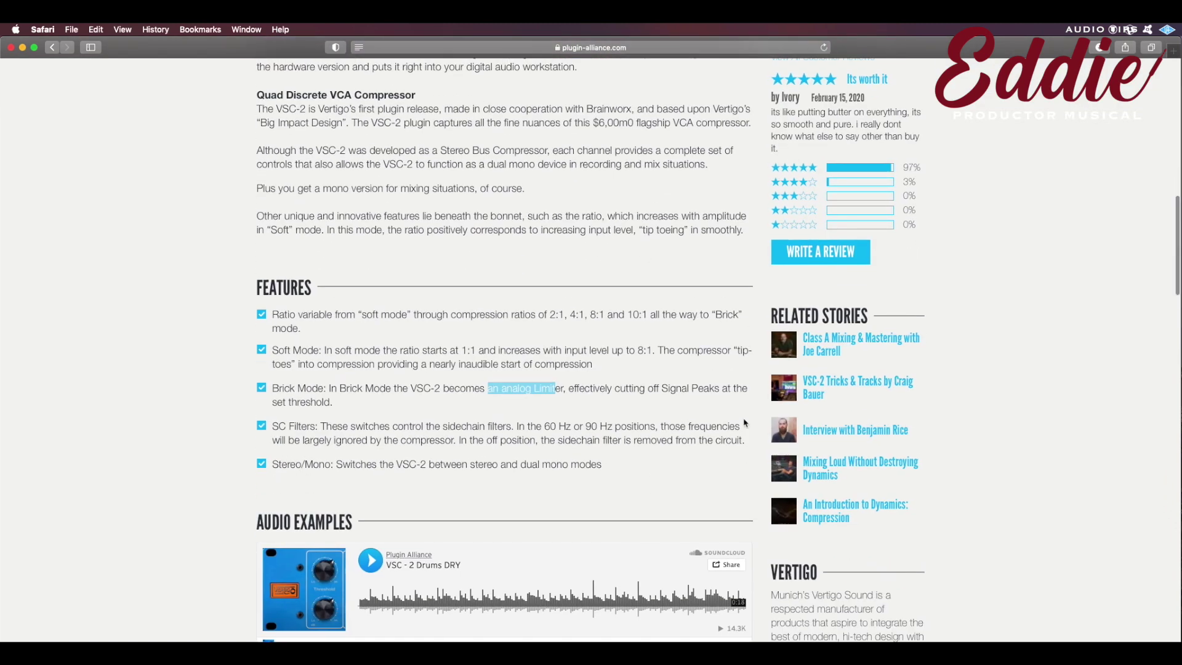
scroll(677, 382, down, 1)
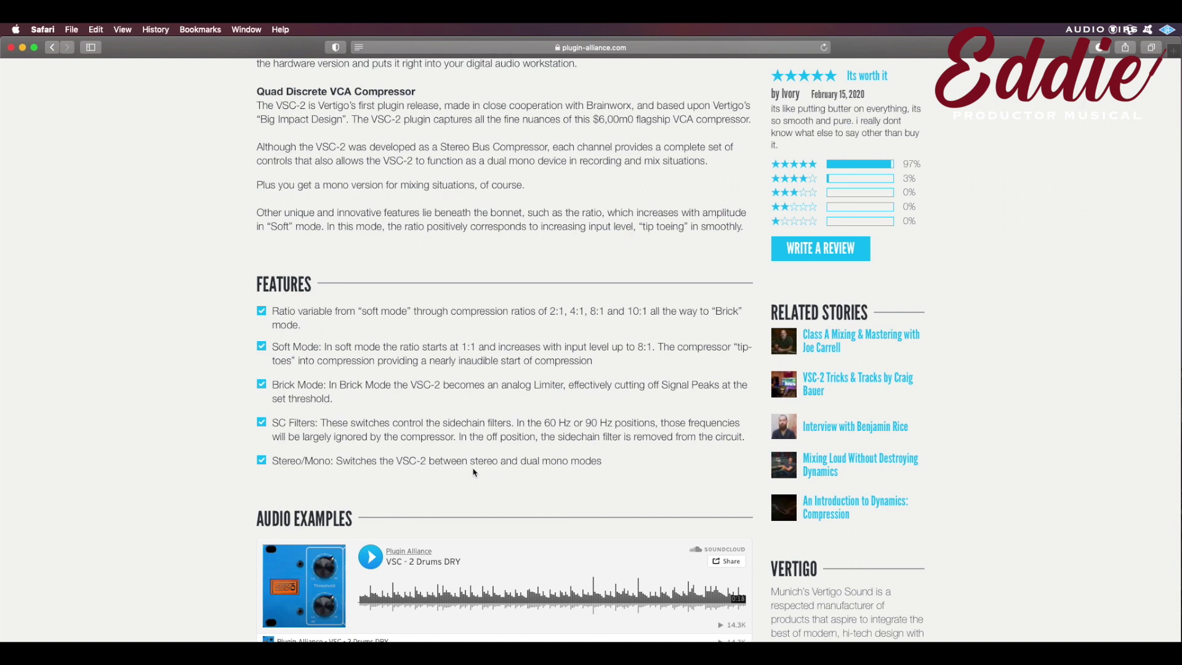
scroll(474, 472, down, 10)
scroll(475, 472, up, 5)
scroll(312, 495, down, 10)
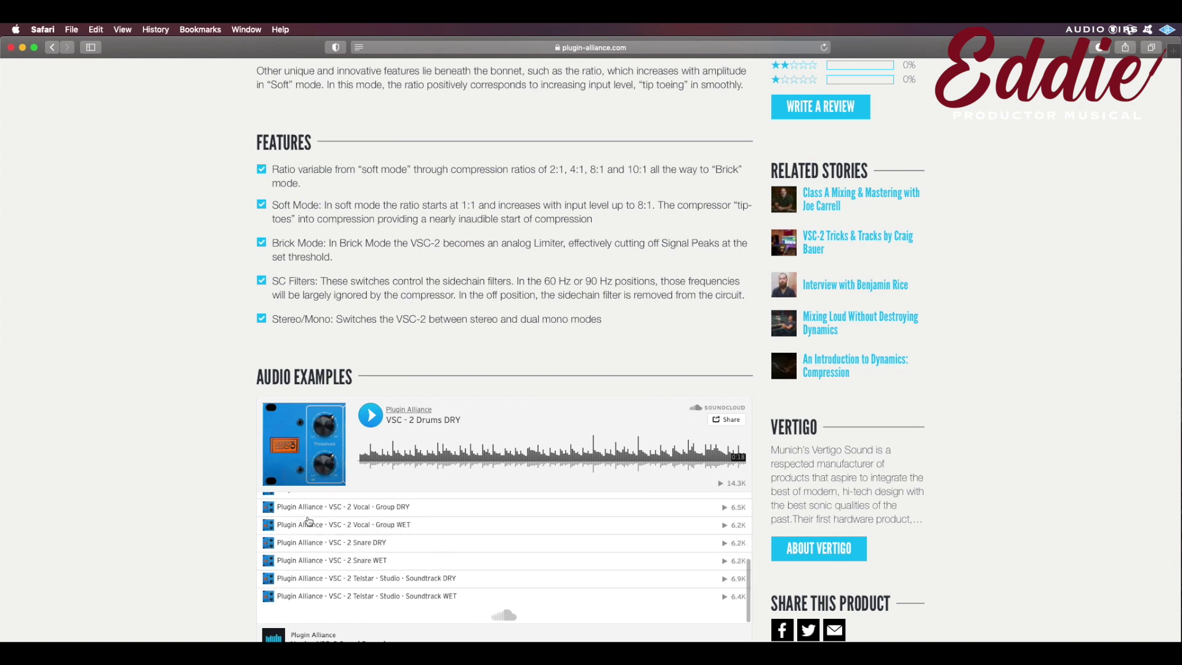
scroll(437, 547, up, 4)
scroll(437, 548, up, 2)
scroll(616, 413, up, 7)
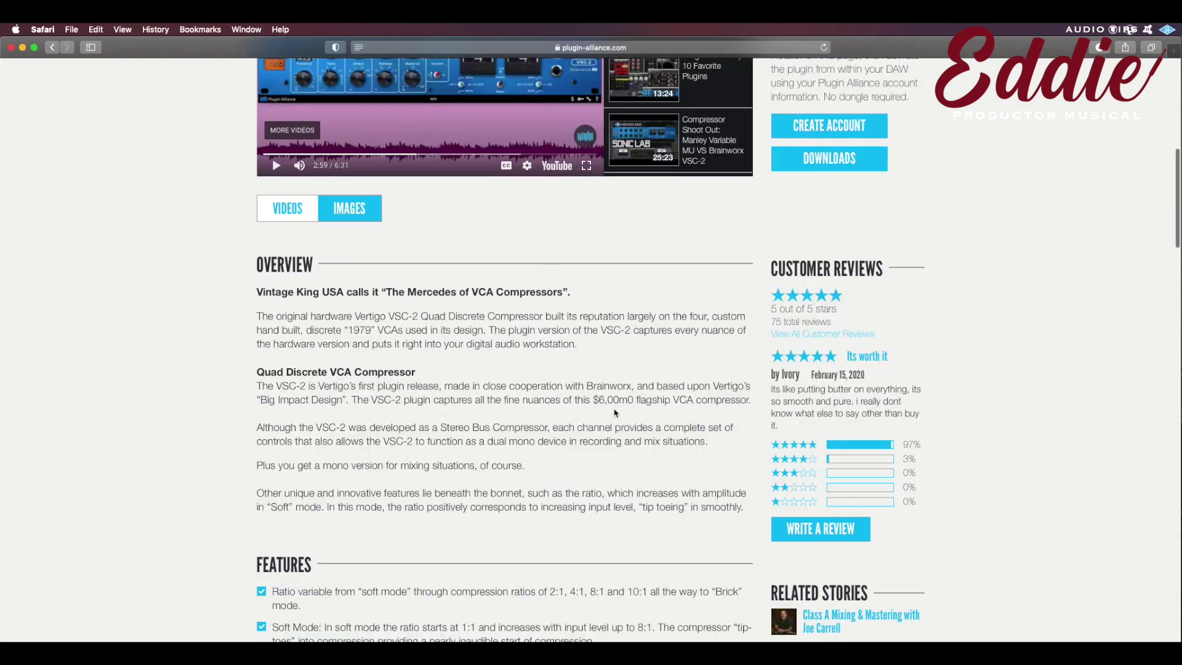
scroll(602, 367, up, 6)
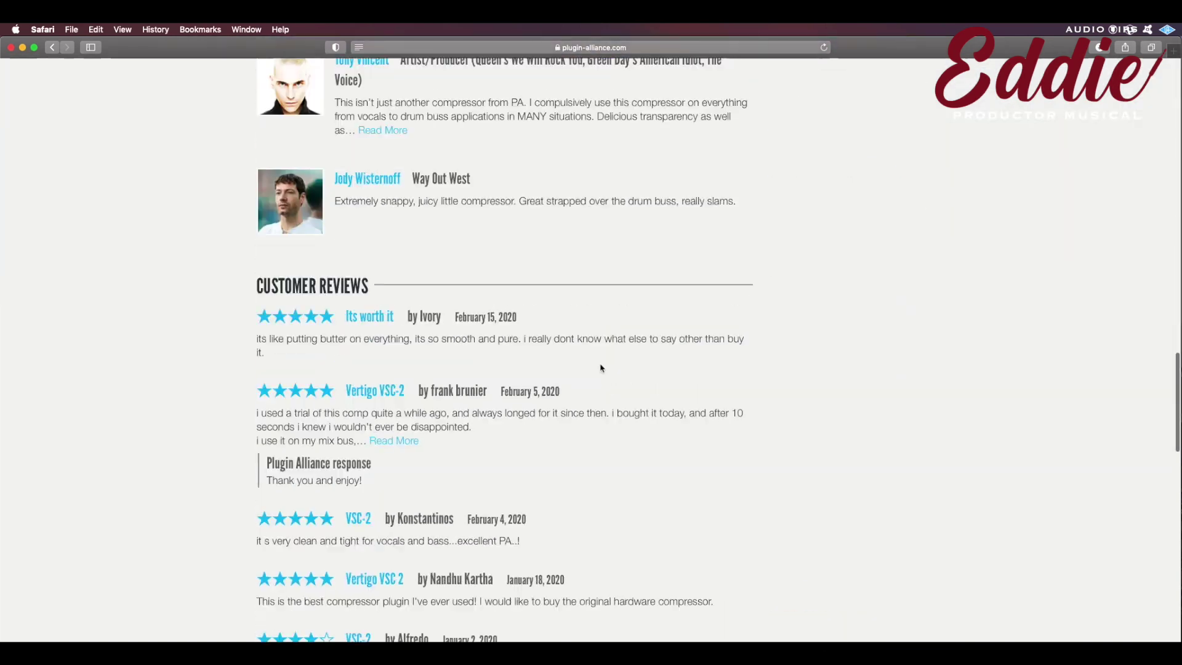
scroll(601, 369, up, 15)
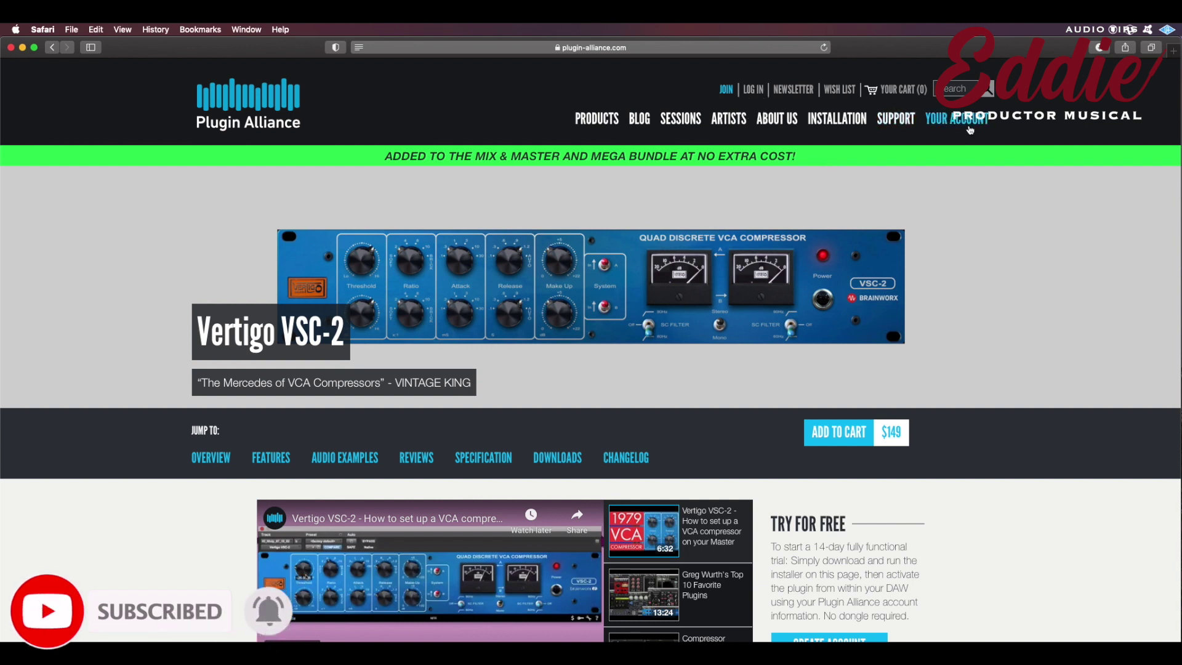
Go to Your Account and open the 'Create a free account' form
click(970, 130)
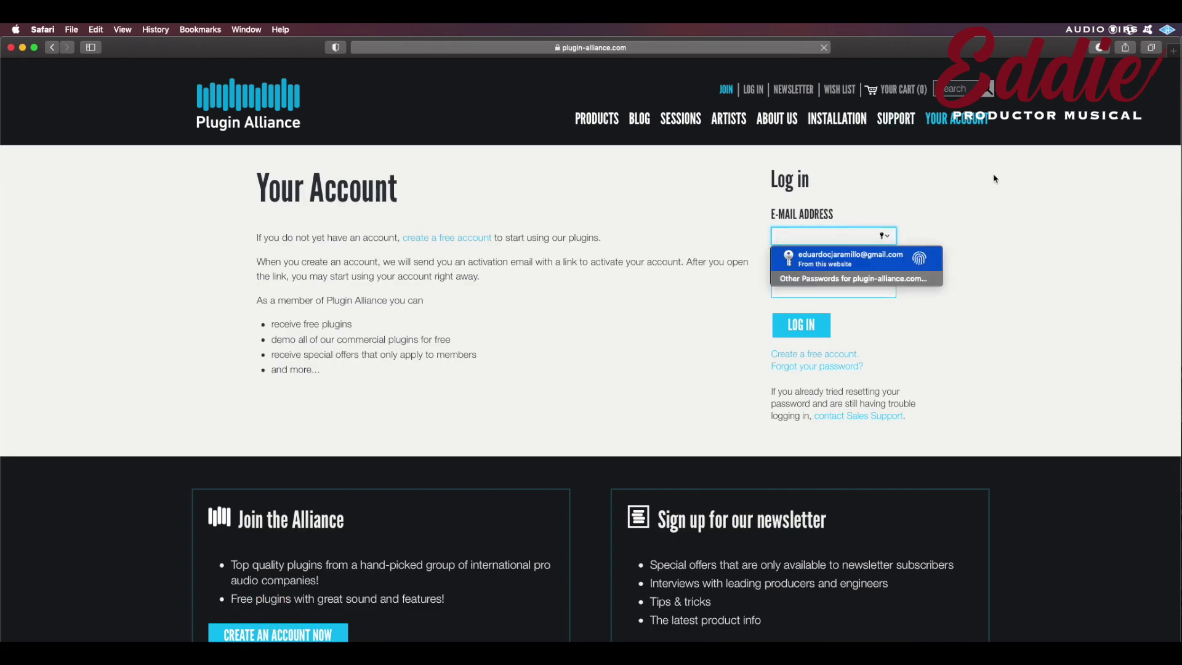
click(802, 360)
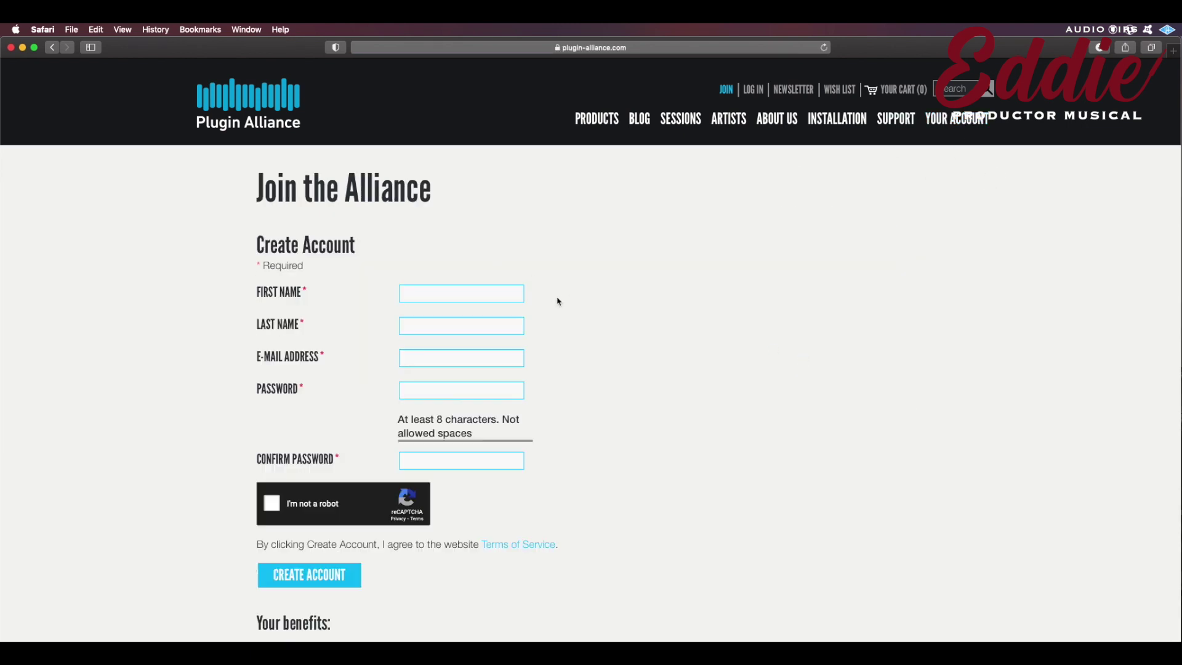
scroll(564, 302, down, 5)
scroll(561, 300, up, 3)
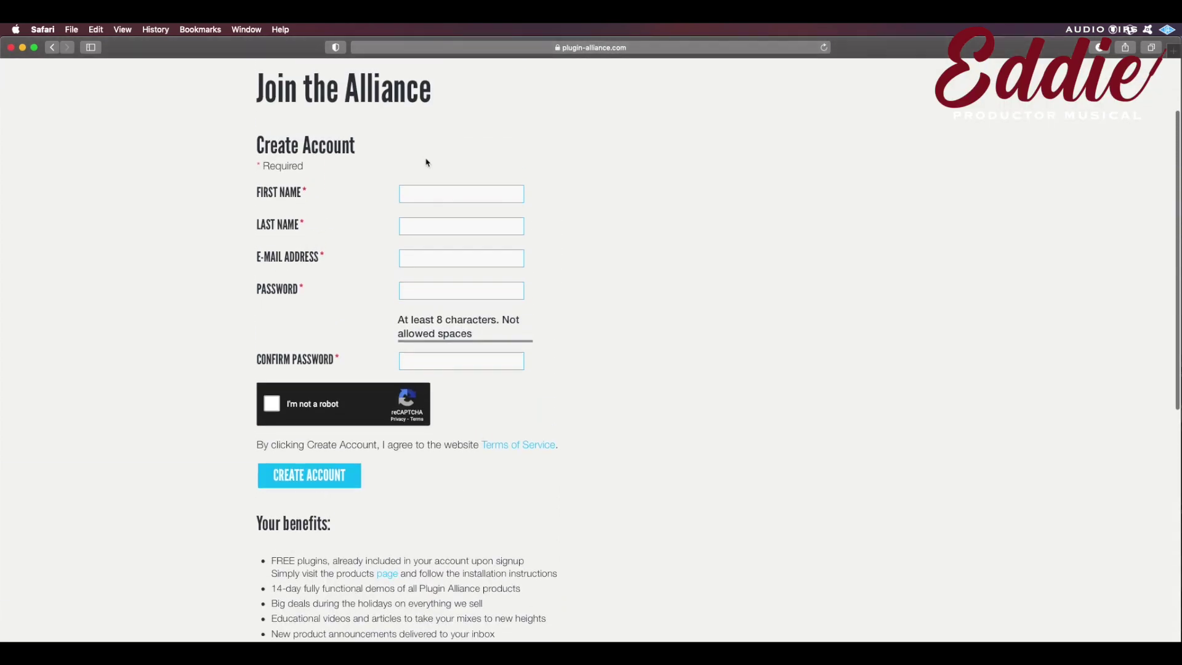
Look over the sign-up fields, decline the suggested password, and go back to Your Account
click(424, 193)
click(431, 230)
click(435, 259)
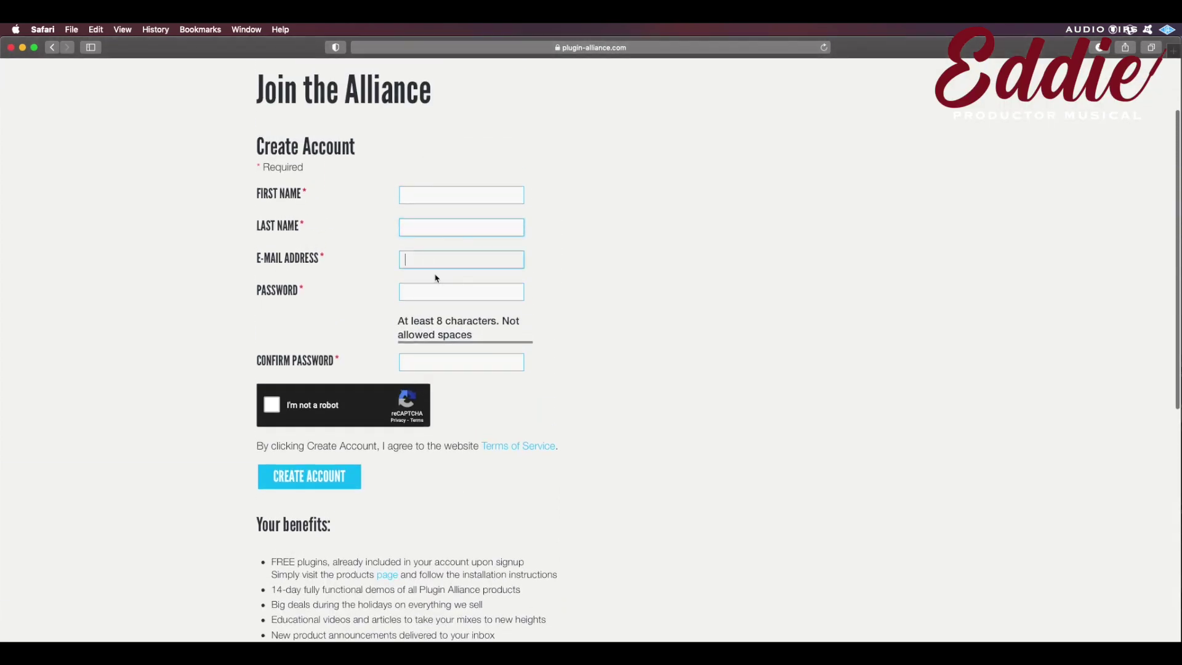
click(451, 293)
click(574, 327)
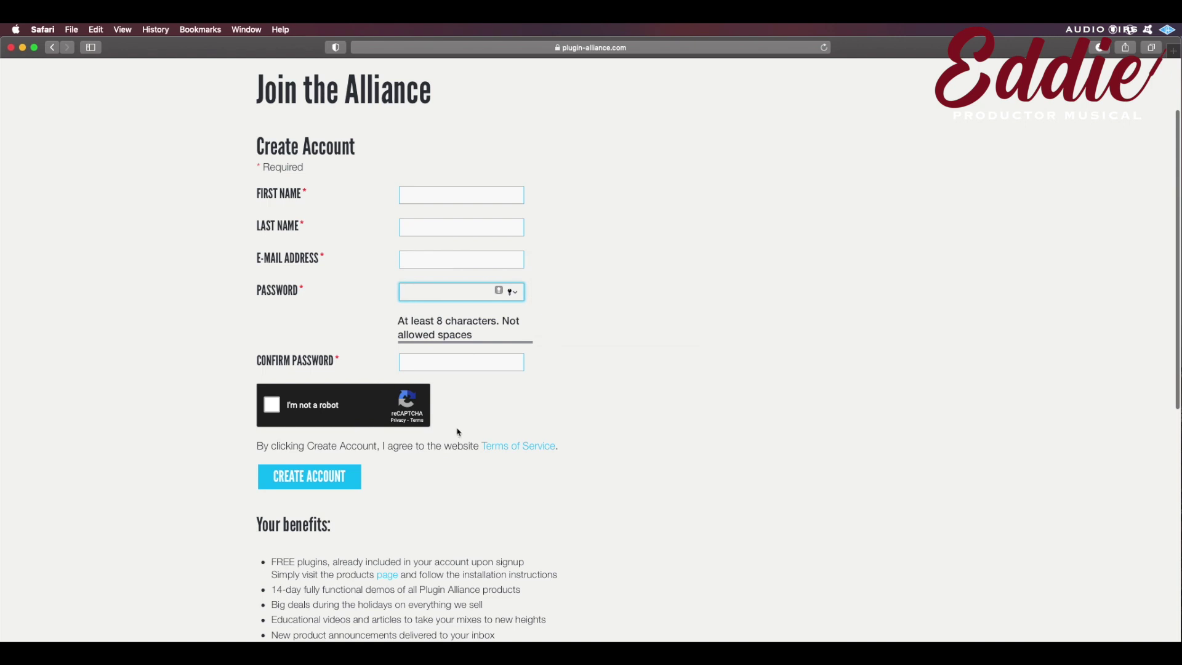
scroll(422, 417, down, 3)
scroll(423, 417, up, 5)
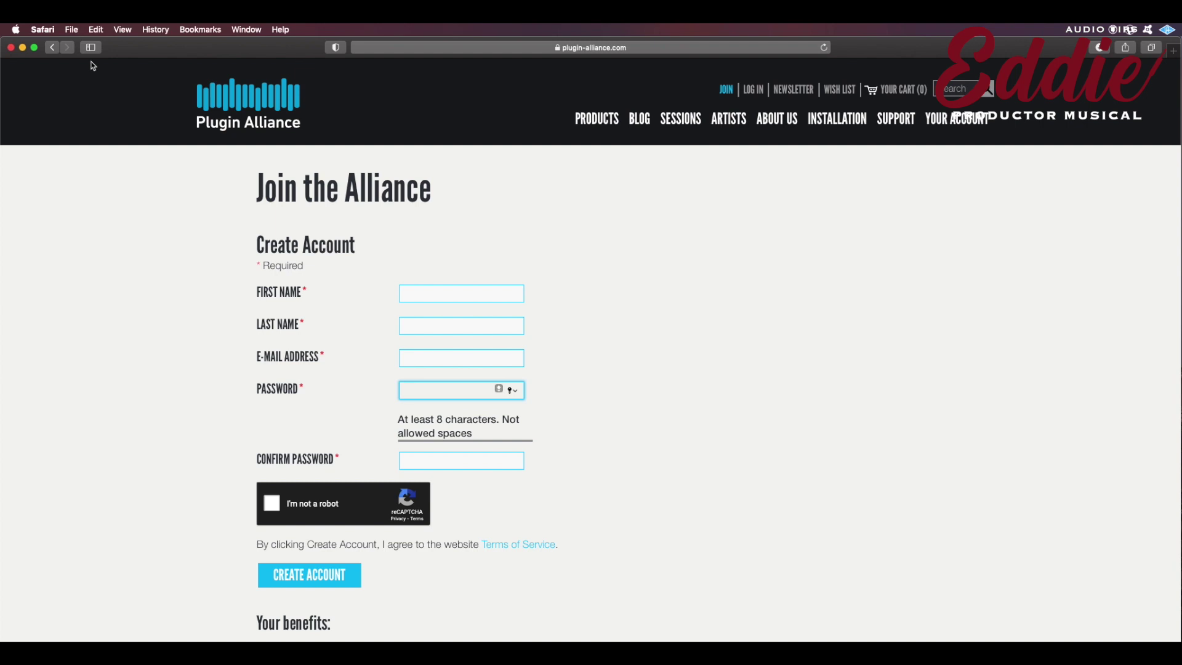
click(53, 48)
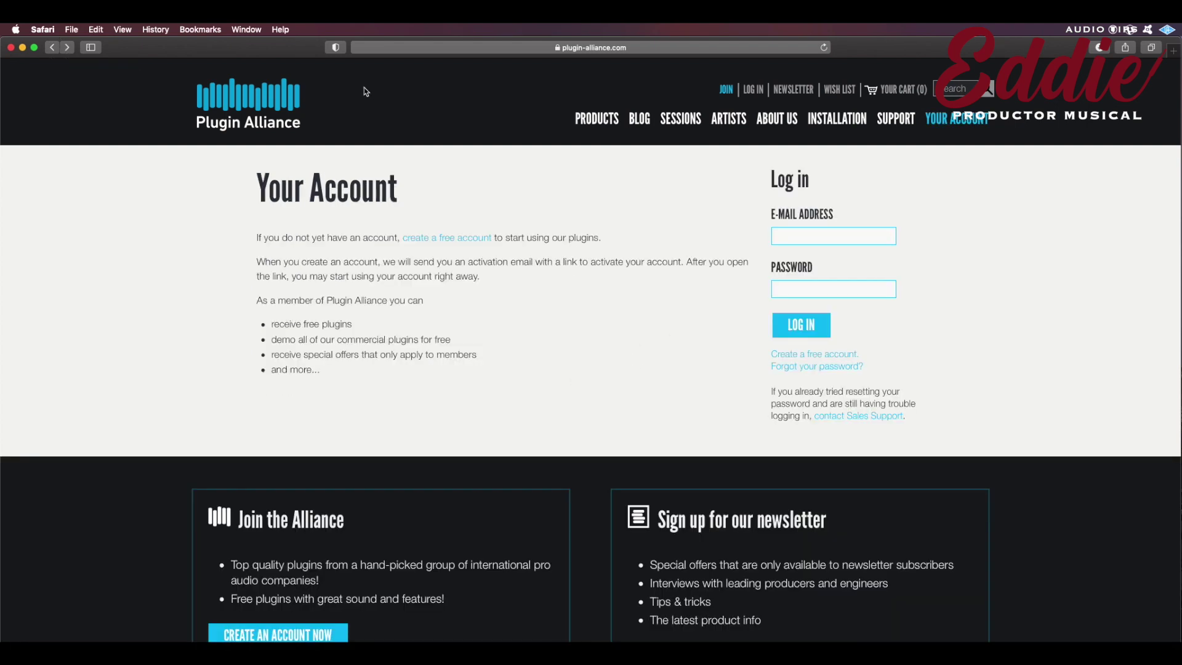
Go back to the Vertigo VSC-2 page and log in with Safari's saved credentials
click(53, 48)
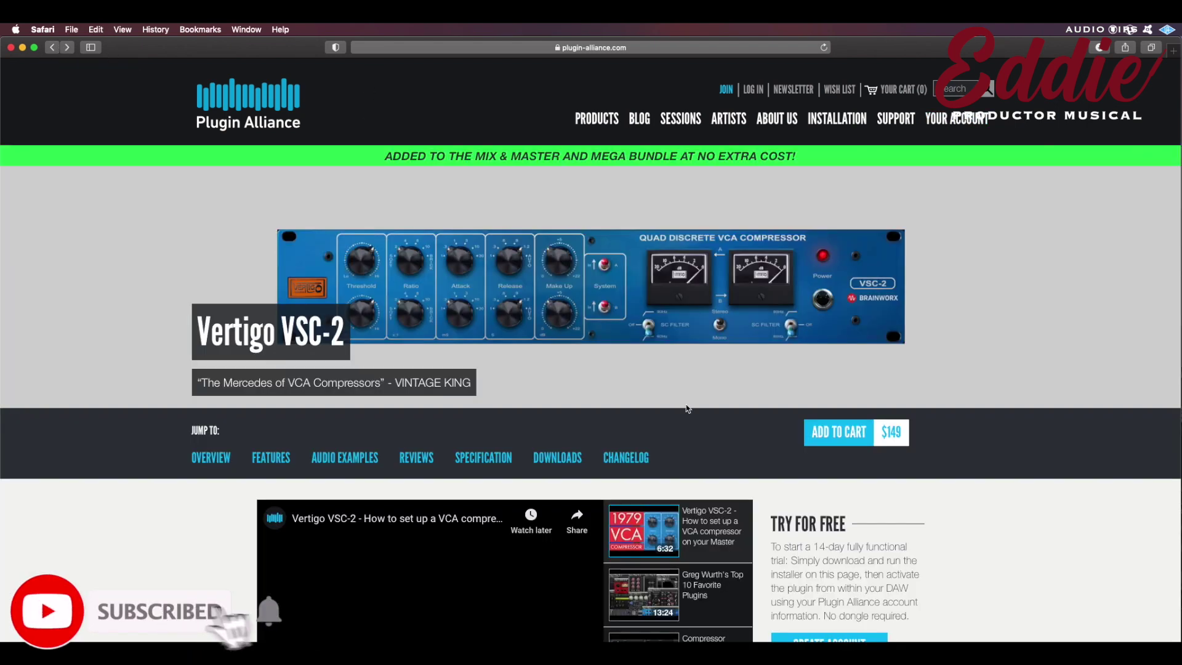
scroll(687, 409, down, 3)
scroll(801, 405, up, 3)
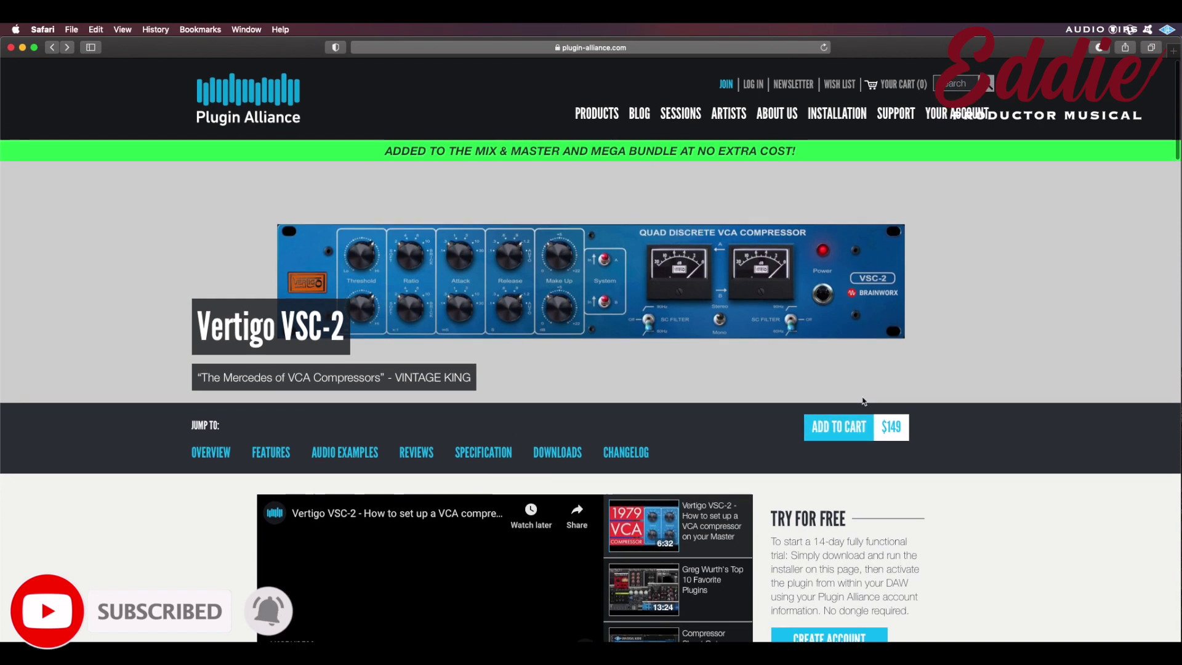
click(754, 85)
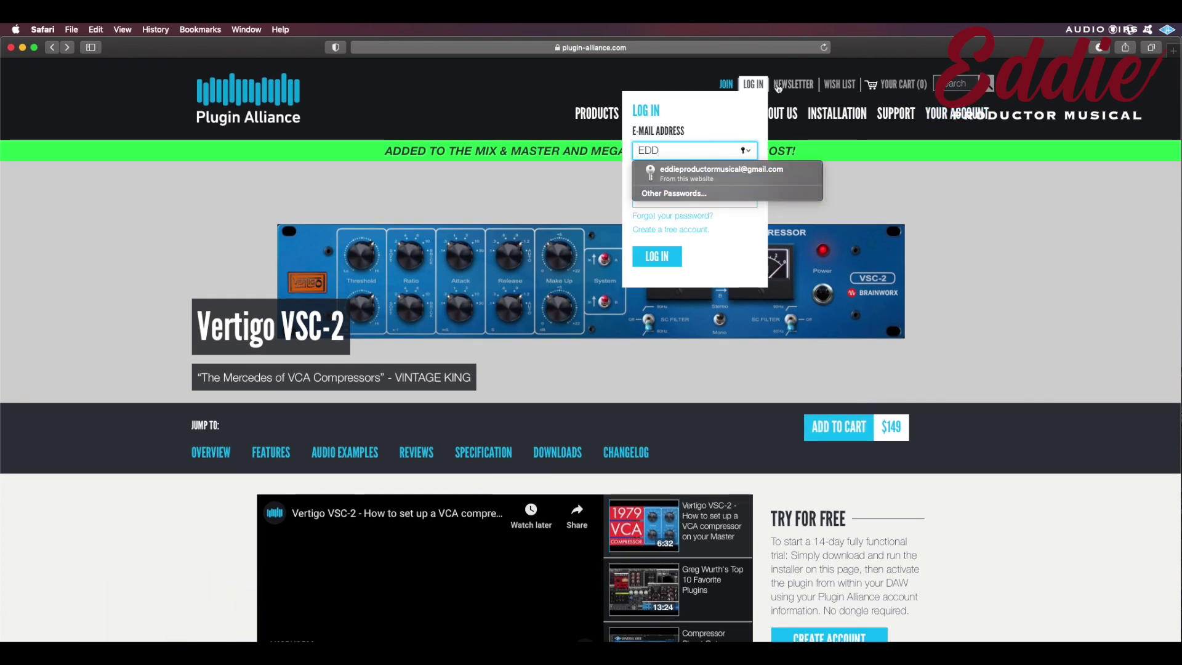
click(699, 177)
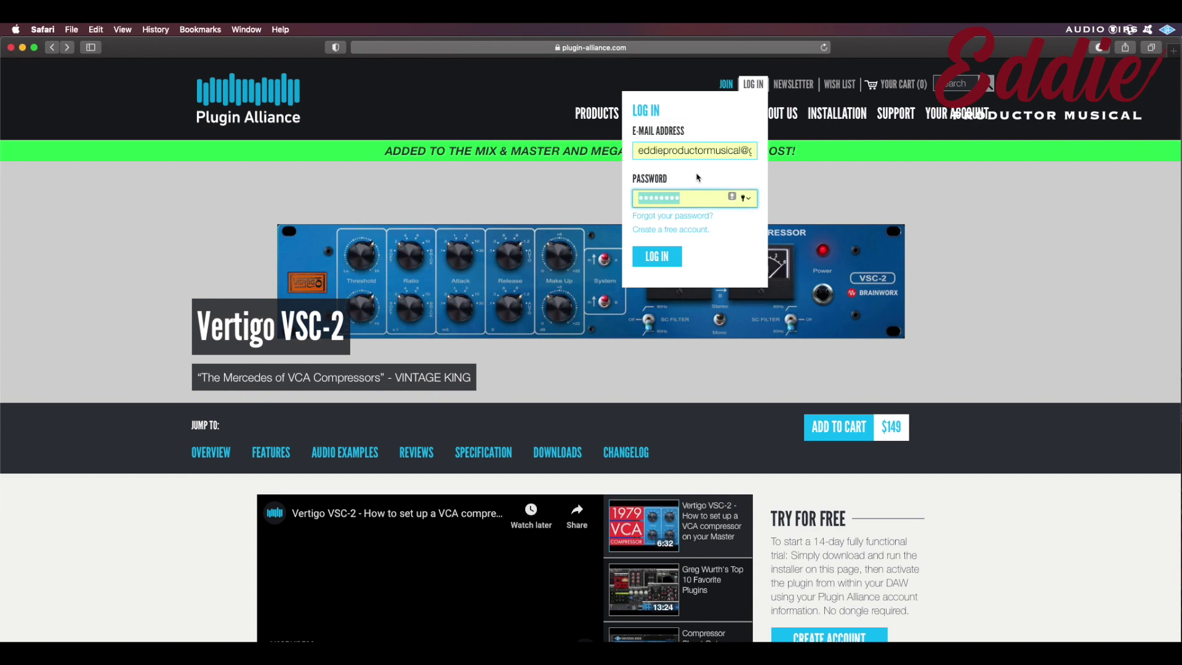
click(664, 259)
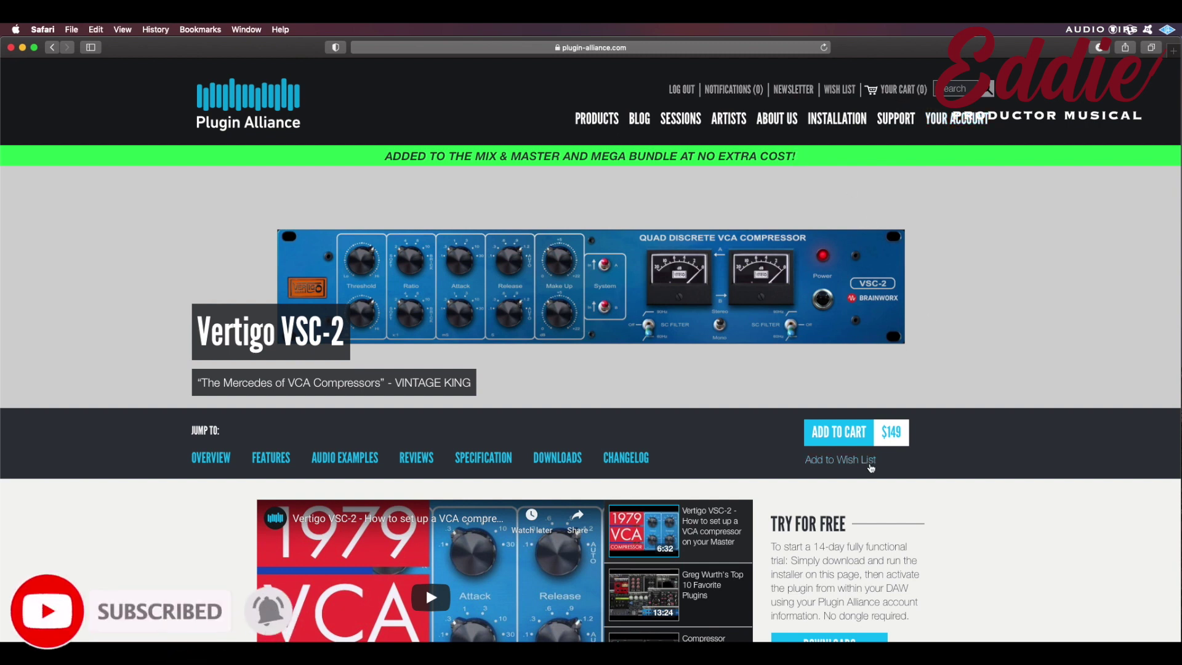
click(831, 438)
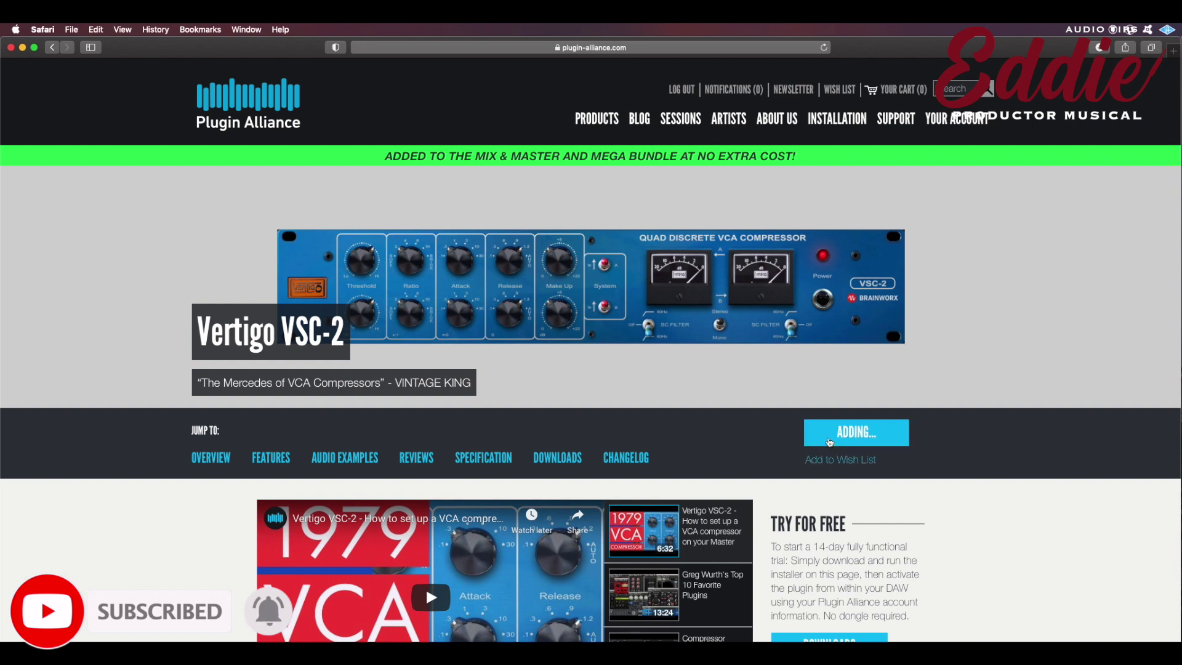
scroll(941, 471, down, 3)
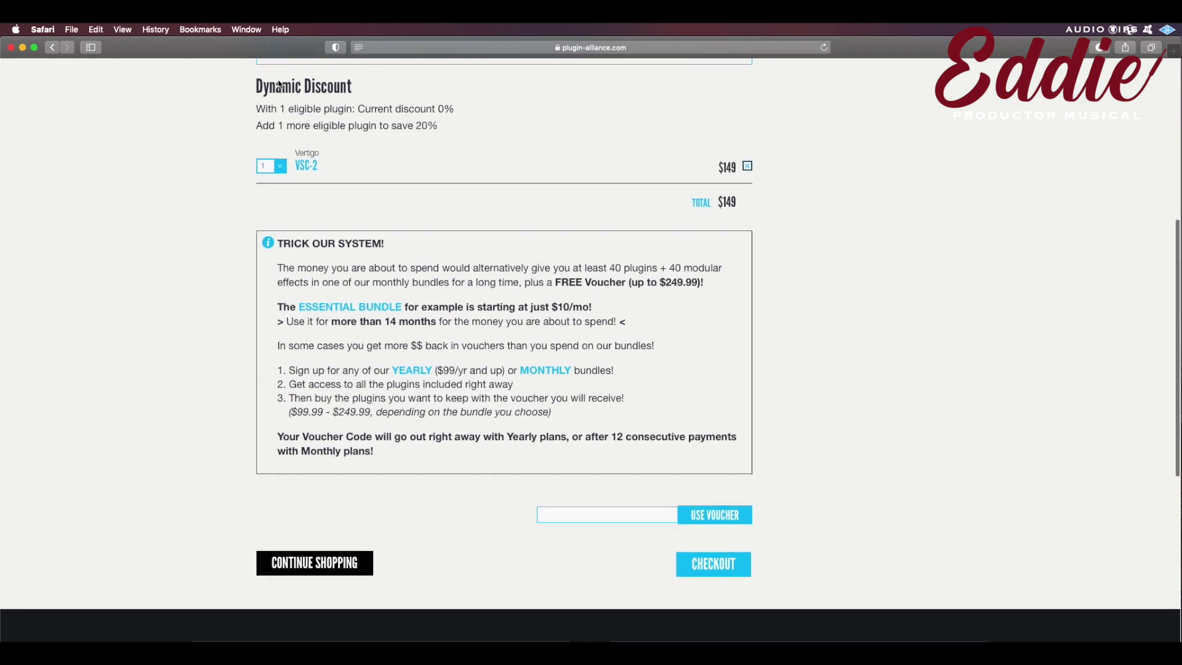
drag(257, 81, 356, 75)
drag(287, 102, 382, 102)
click(382, 101)
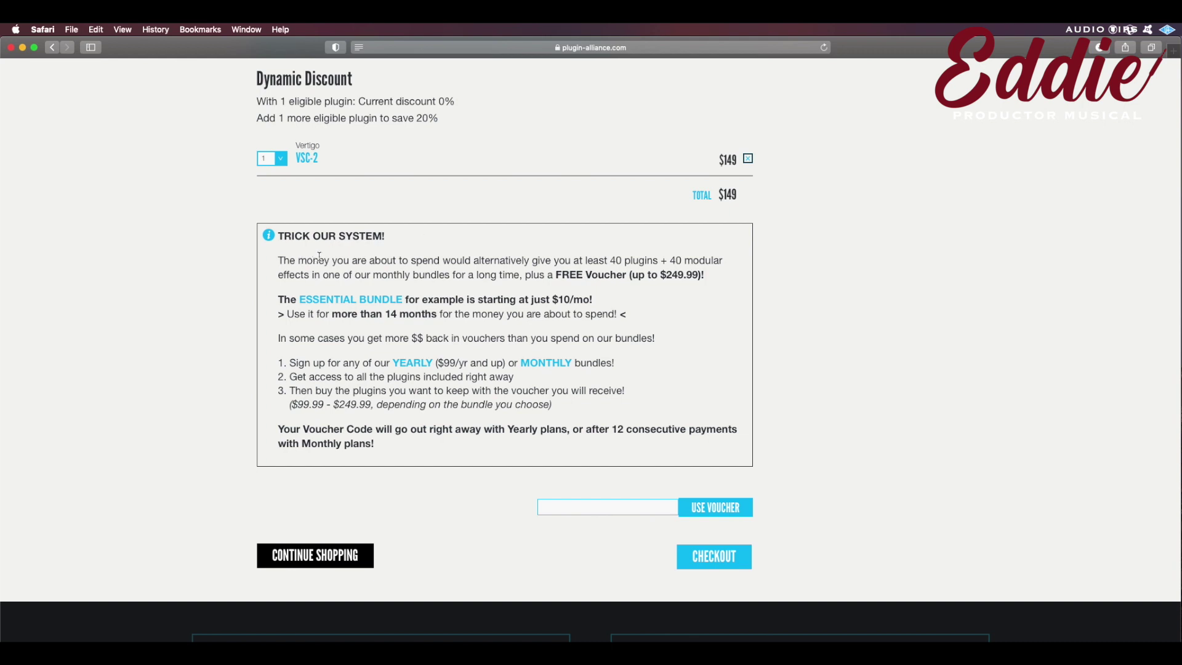
drag(282, 261, 605, 331)
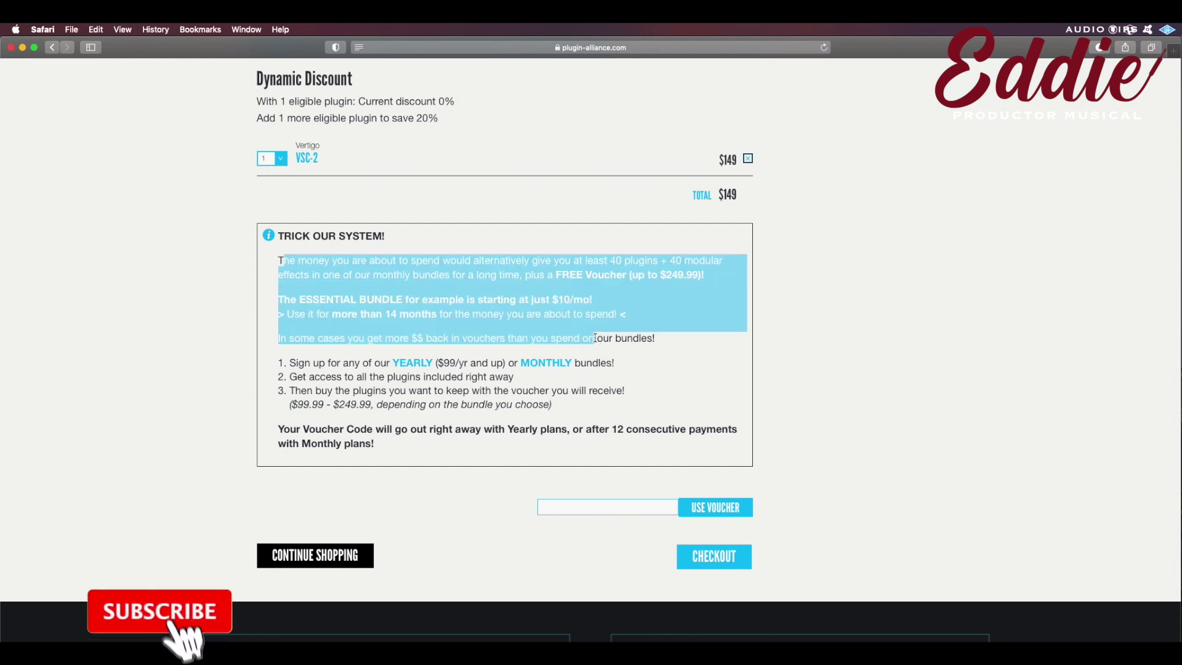
click(605, 331)
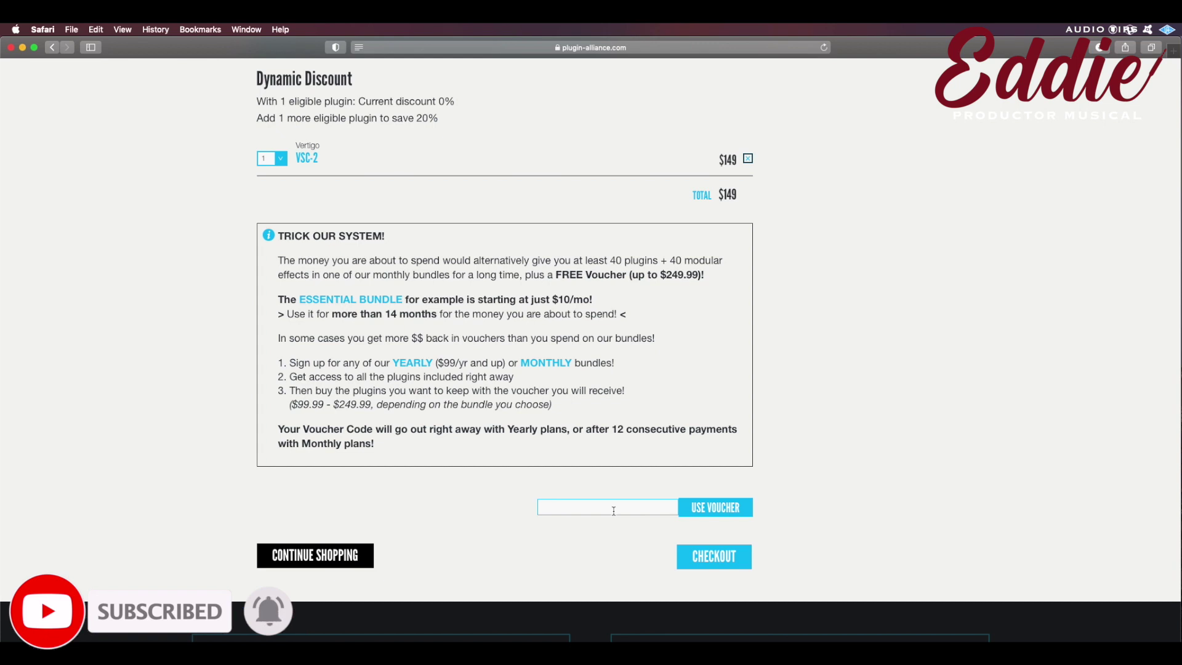
Enter the $39.99 ANY PLUGIN voucher code in the cart and apply it
scroll(614, 510, down, 2)
click(609, 433)
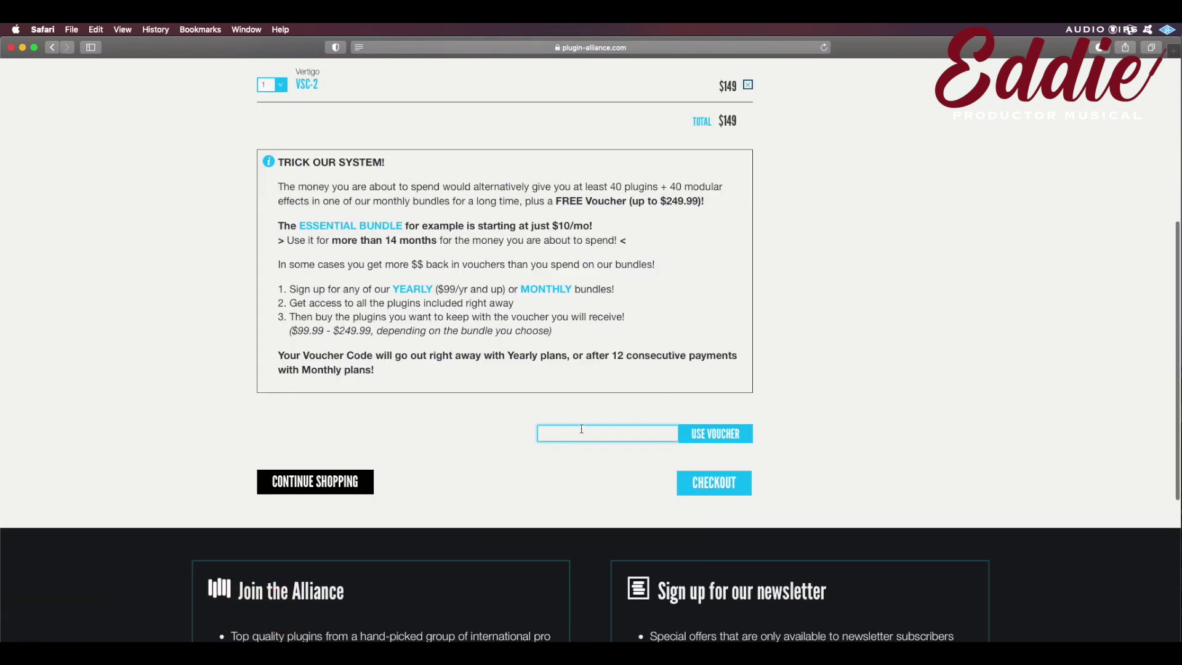
drag(566, 434, 628, 437)
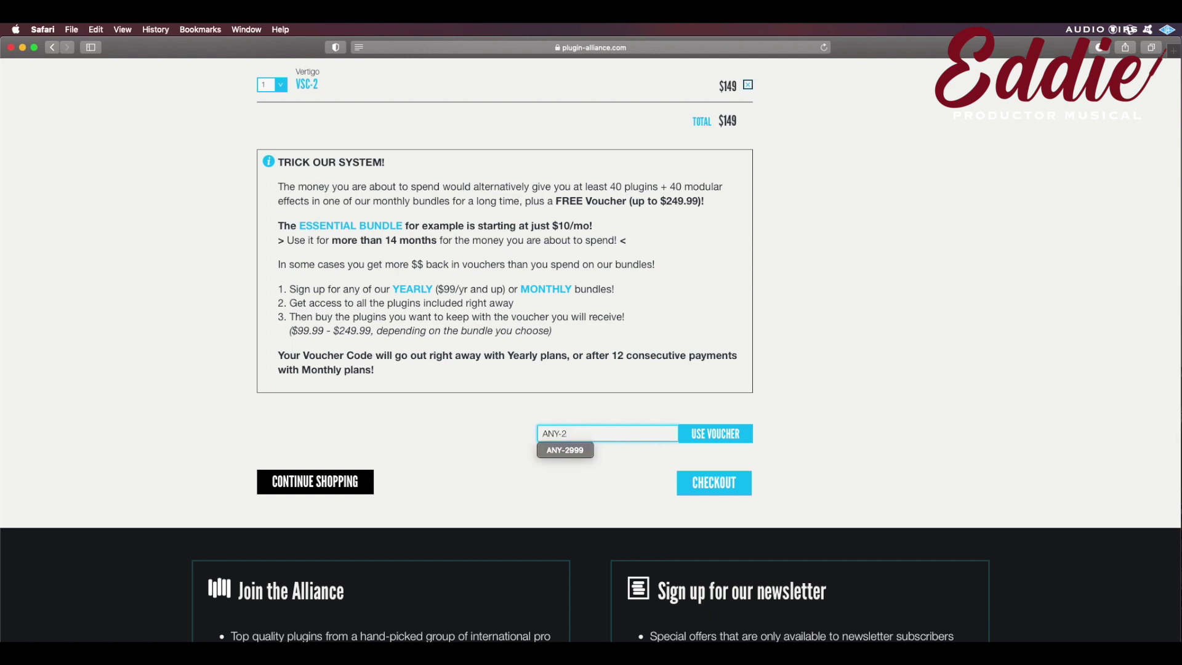
key(BackSpace)
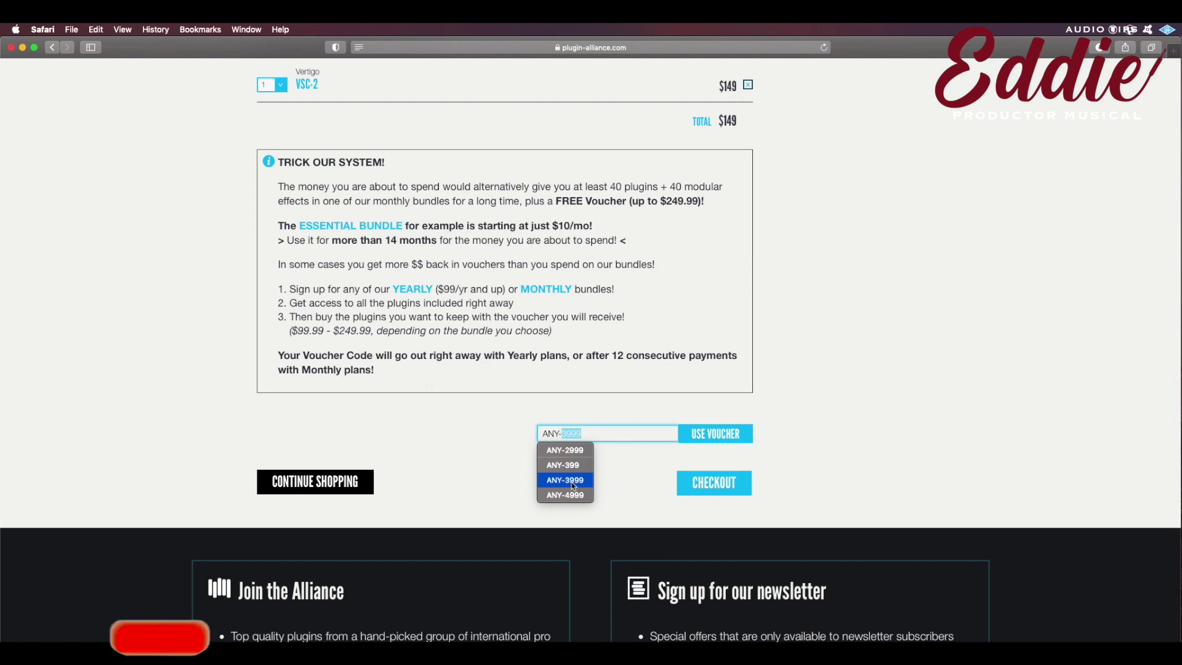
click(574, 487)
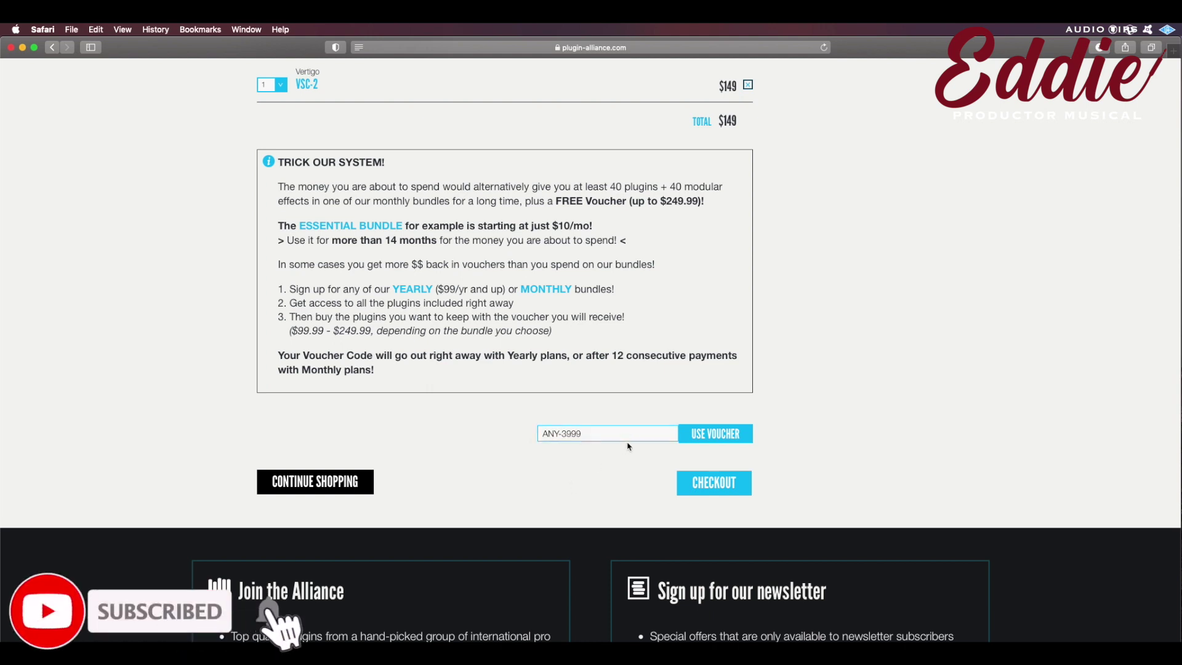
click(715, 435)
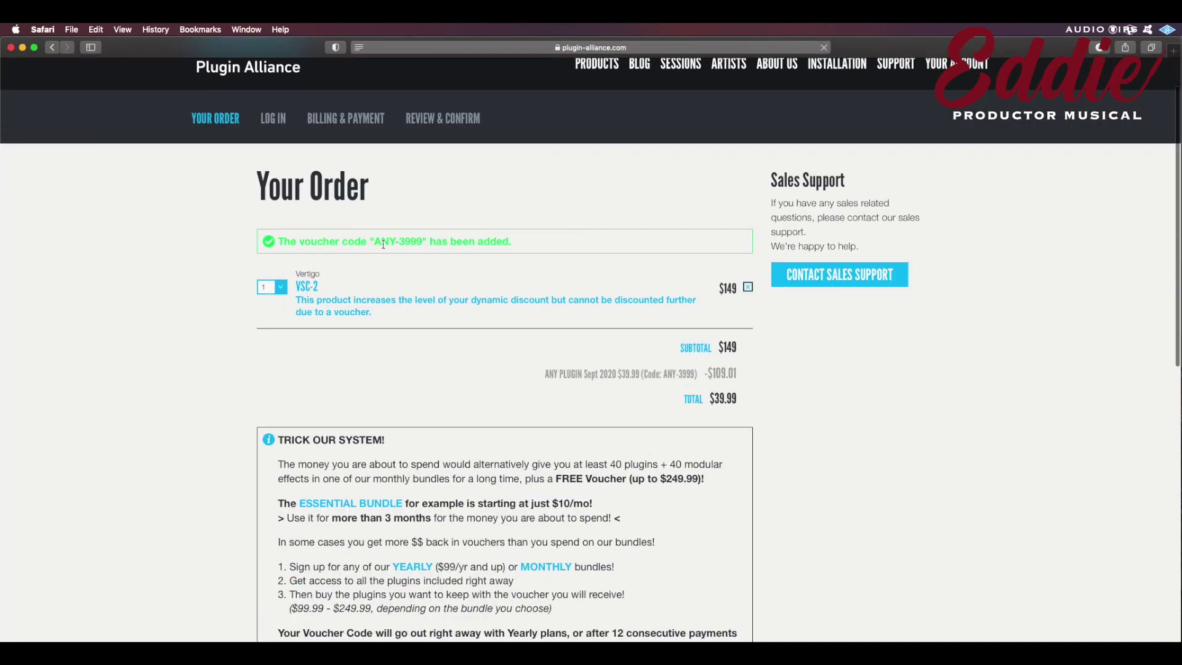
Check the cart: $149 subtotal, $109.01 voucher discount, and new $39.99 total
drag(374, 241, 449, 240)
click(727, 351)
double_click(725, 346)
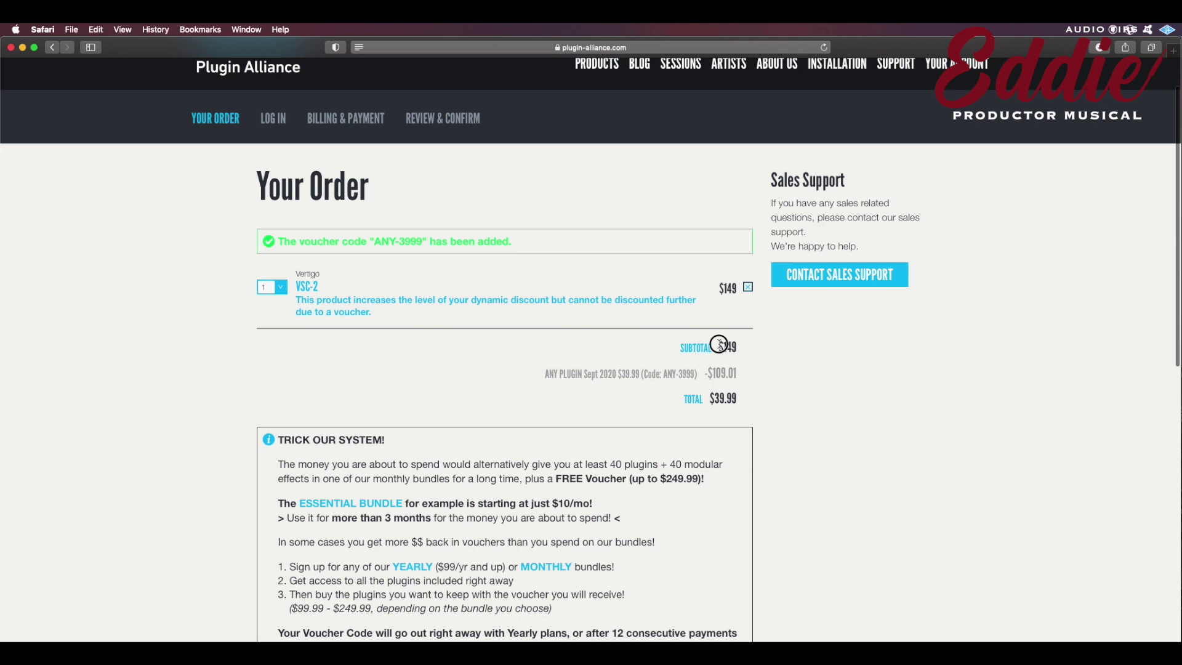
drag(708, 375, 750, 408)
click(733, 391)
drag(401, 241, 423, 238)
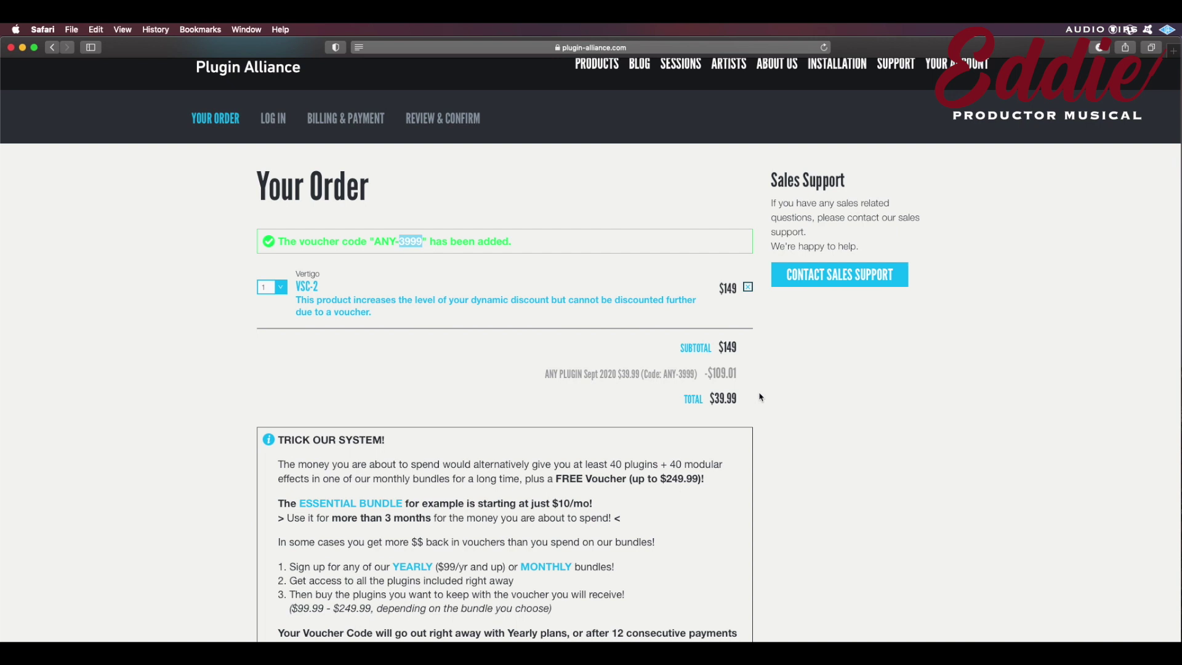
Autofill the User Survey voucher code into the cart's voucher field from 'U'
drag(712, 397, 765, 401)
scroll(766, 401, down, 3)
click(543, 501)
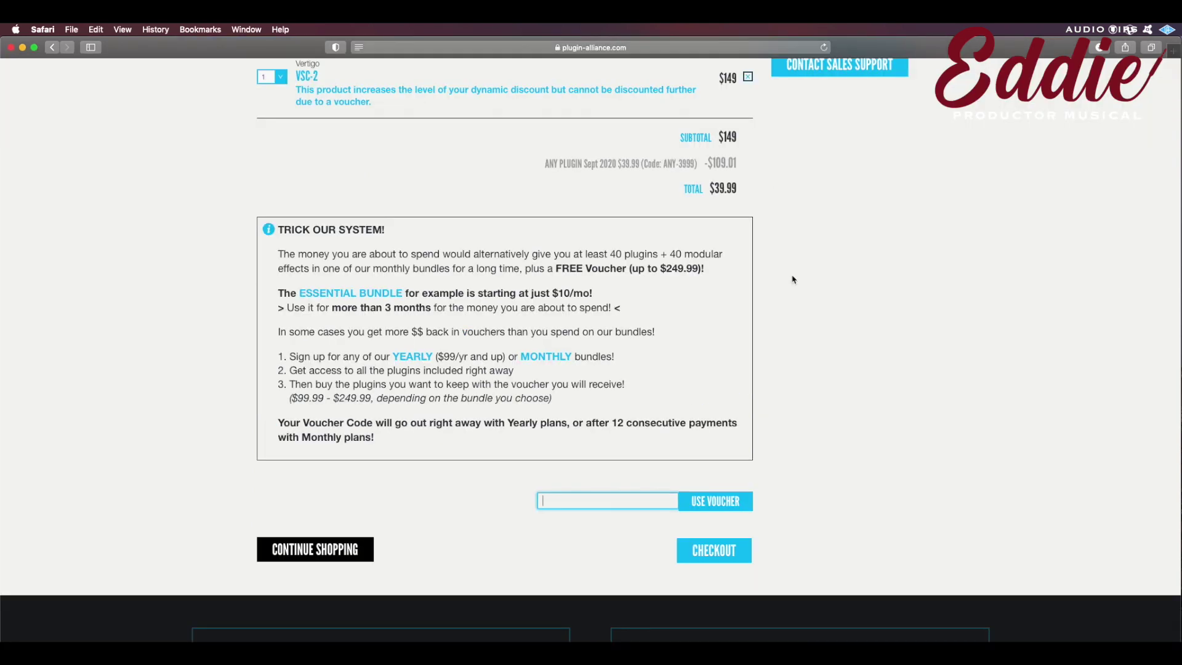
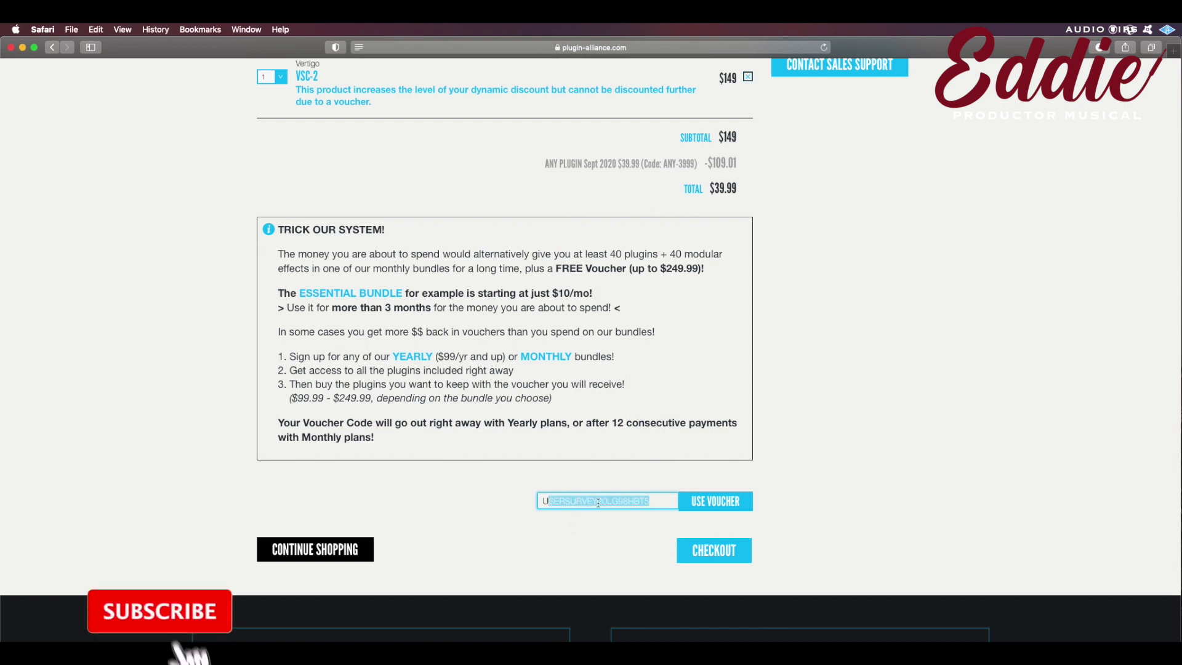
key(Right)
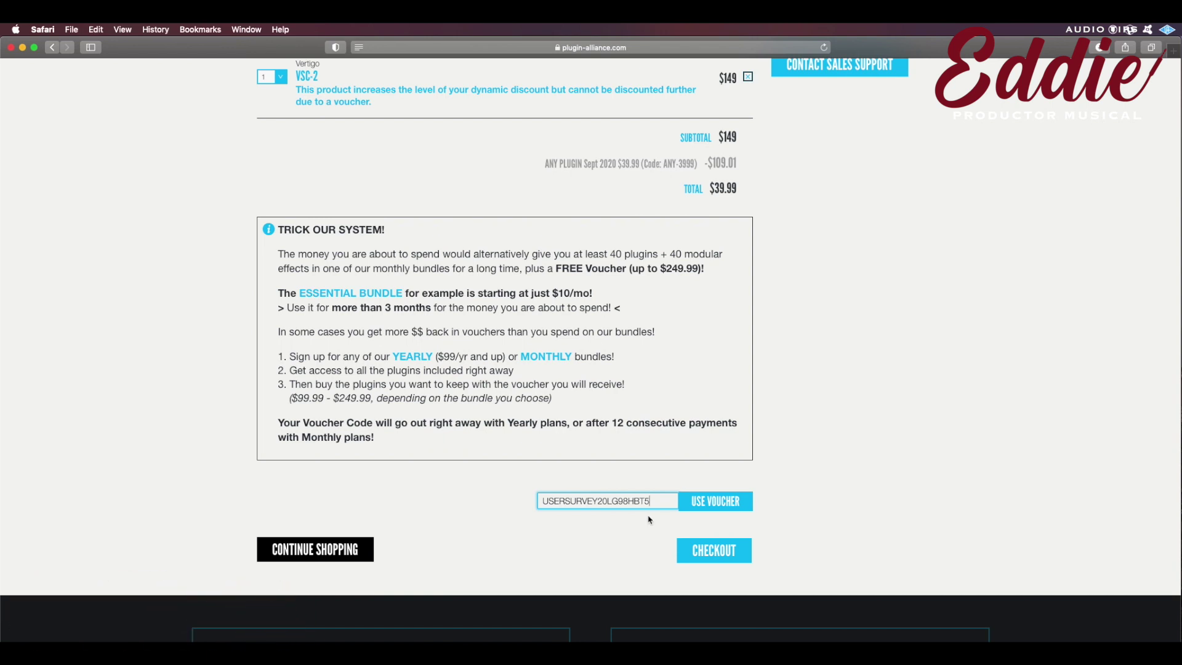
drag(661, 498, 527, 499)
click(528, 508)
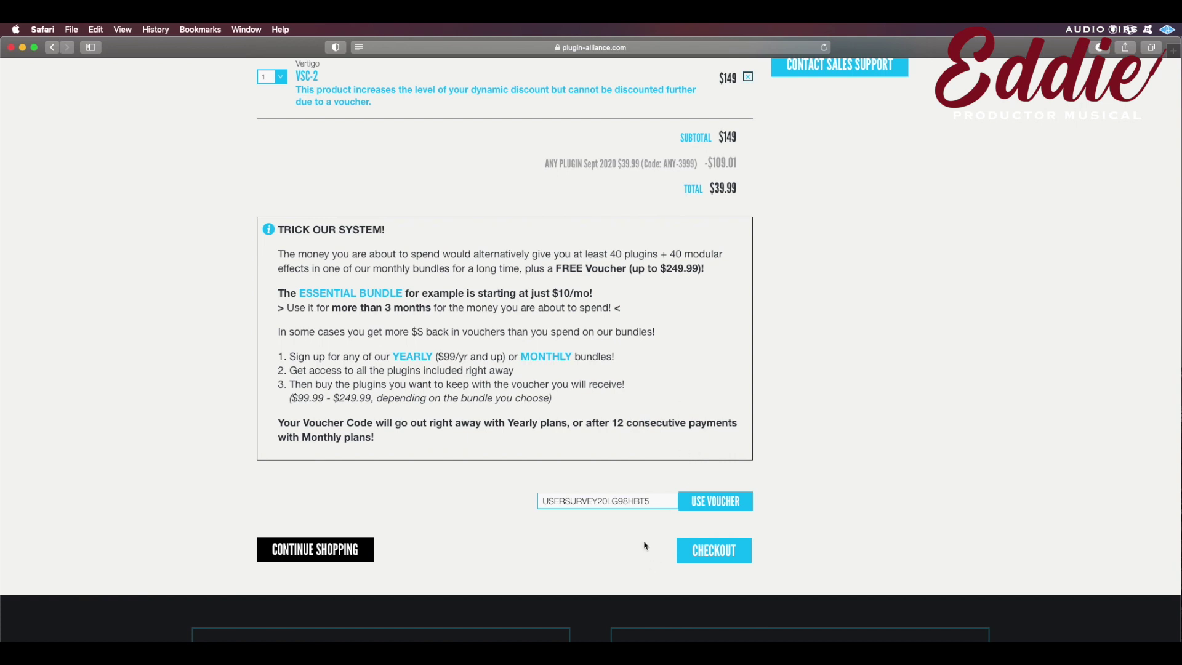
drag(657, 504, 536, 524)
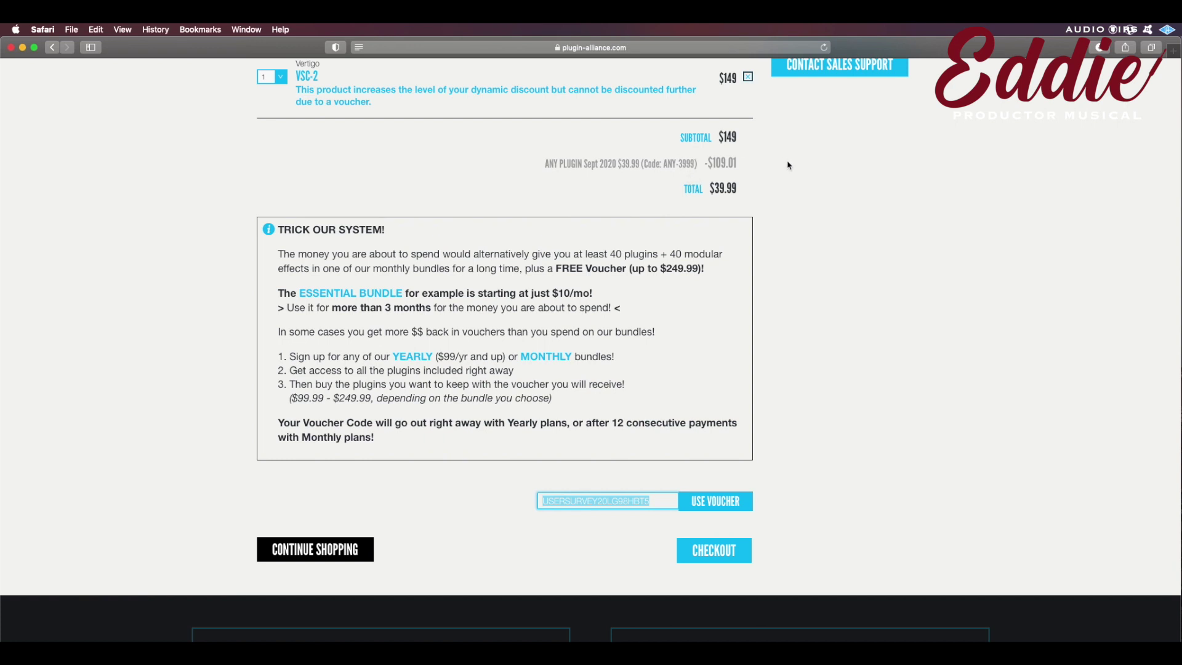
click(677, 165)
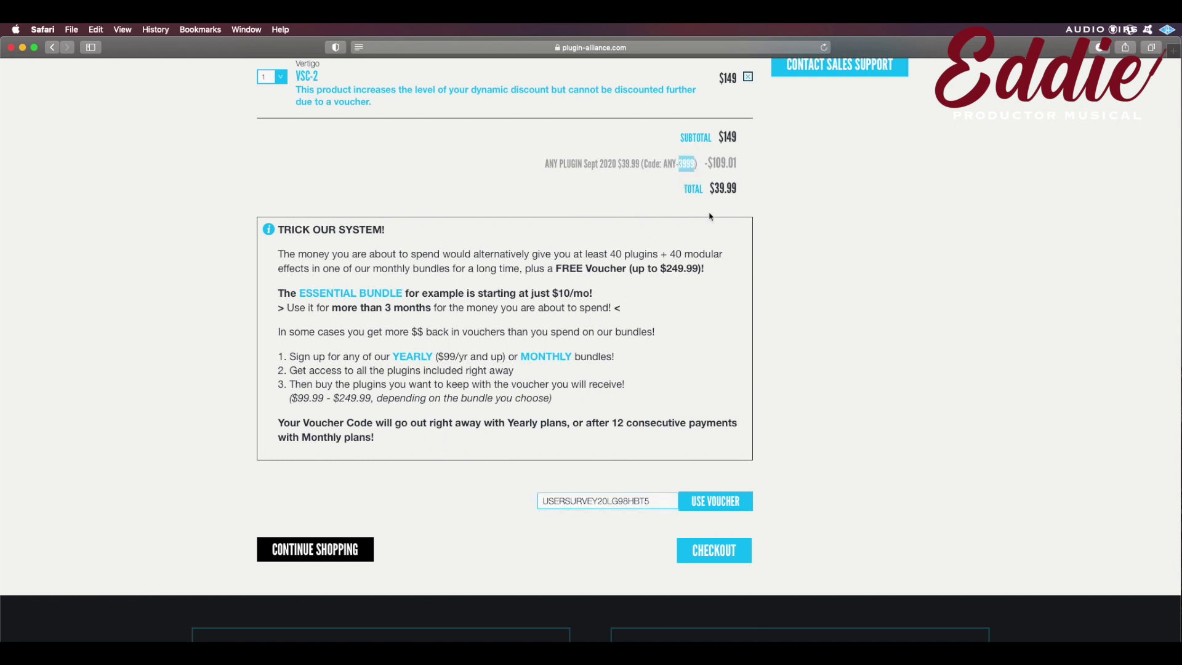
Apply the User Survey $25 voucher and review both discounts and the $14.99 total
click(716, 504)
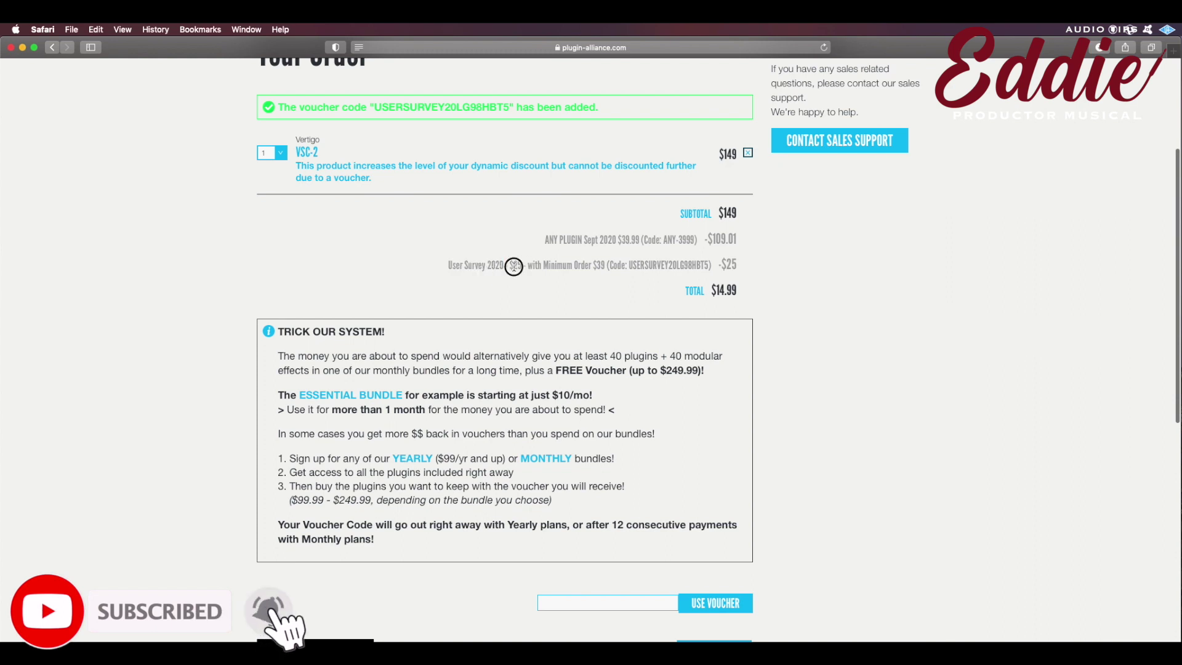
drag(532, 266, 581, 266)
click(594, 265)
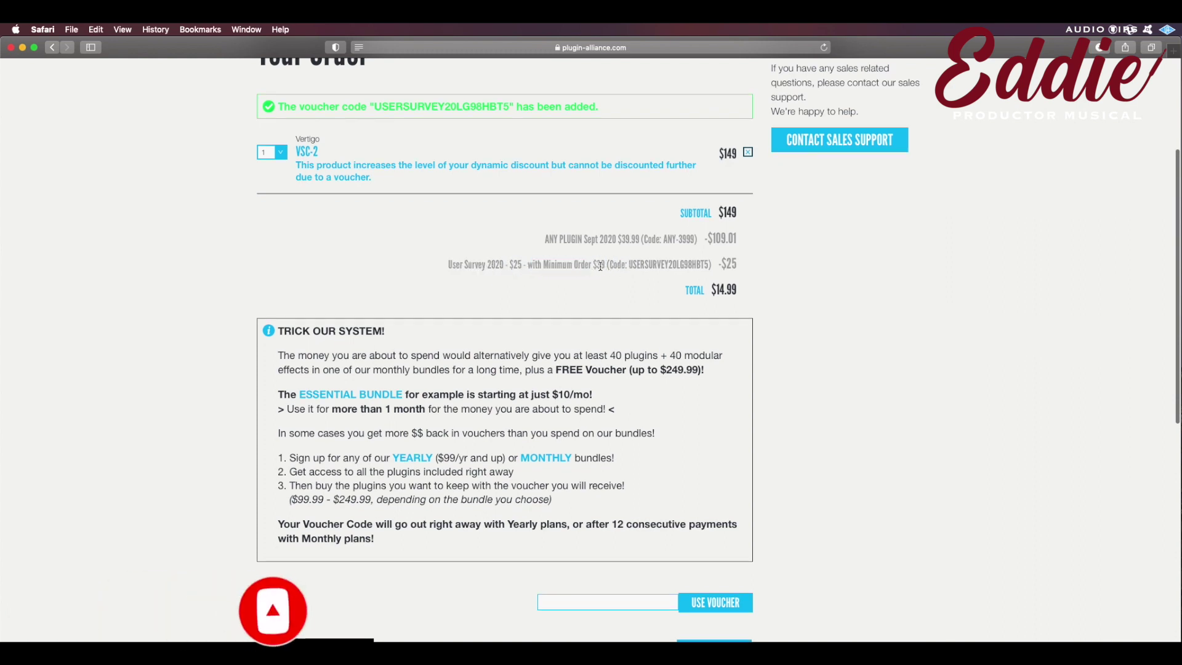
click(672, 238)
mouse_move(672, 238)
mouse_down()
mouse_move(692, 233)
mouse_move(693, 264)
mouse_move(690, 237)
mouse_up()
click(616, 266)
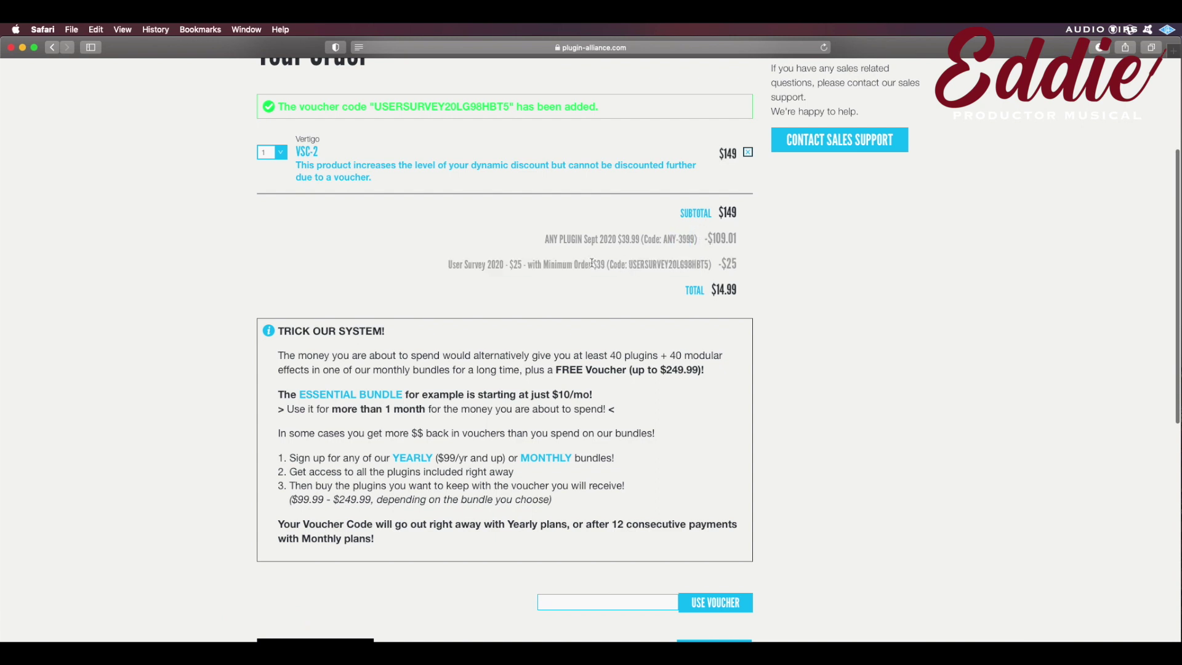
click(721, 265)
scroll(774, 446, up, 3)
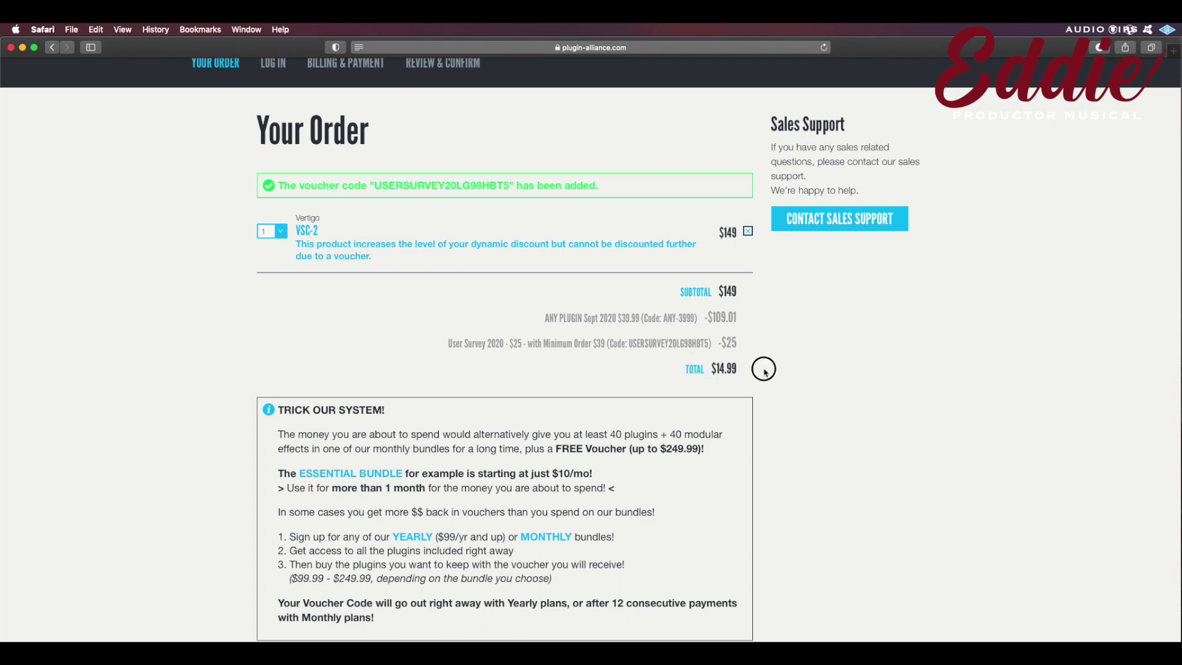
scroll(766, 373, down, 5)
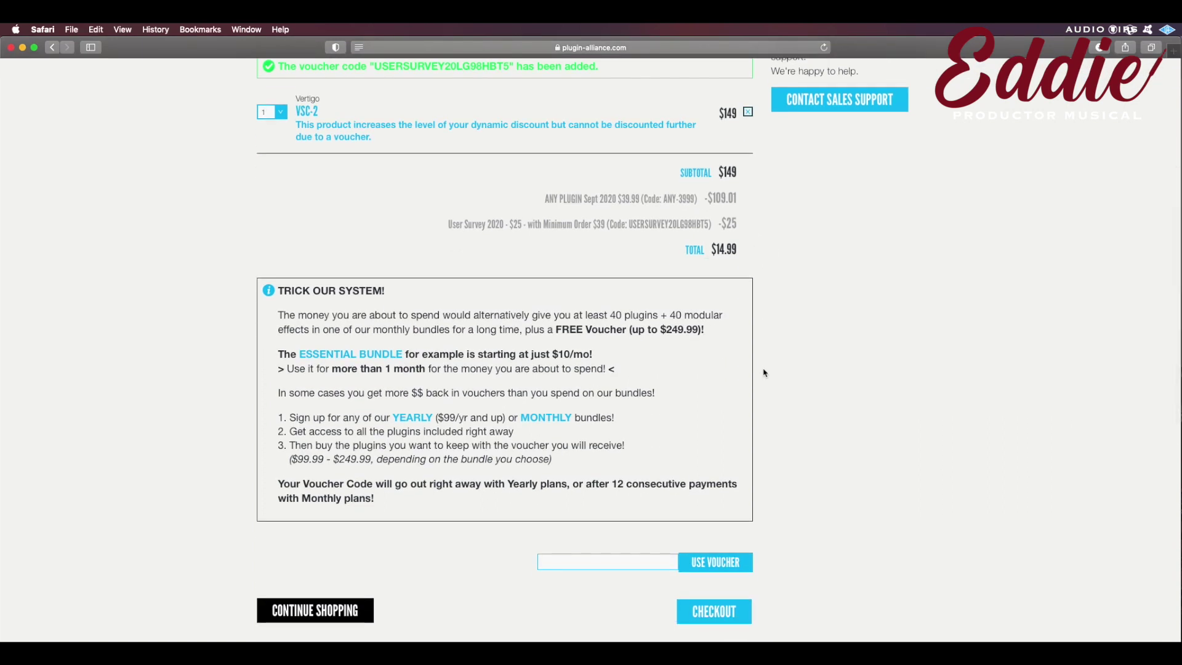
scroll(765, 373, up, 1)
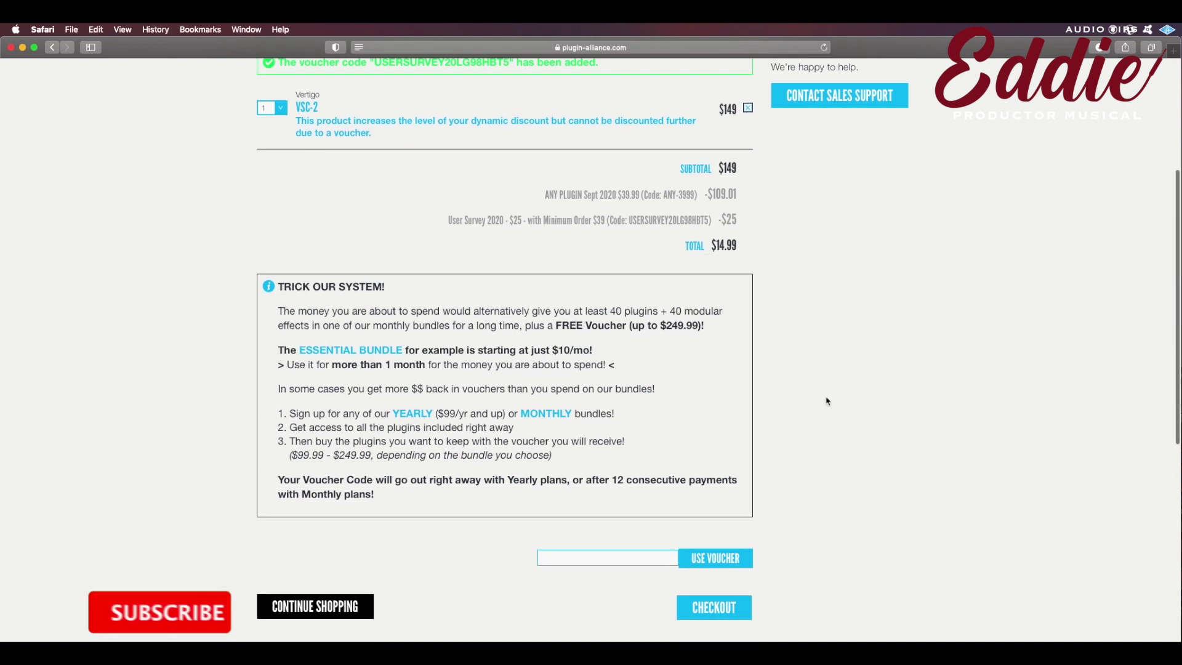
scroll(819, 431, down, 4)
Proceed to checkout, choose credit card payment, and continue to order review
click(733, 542)
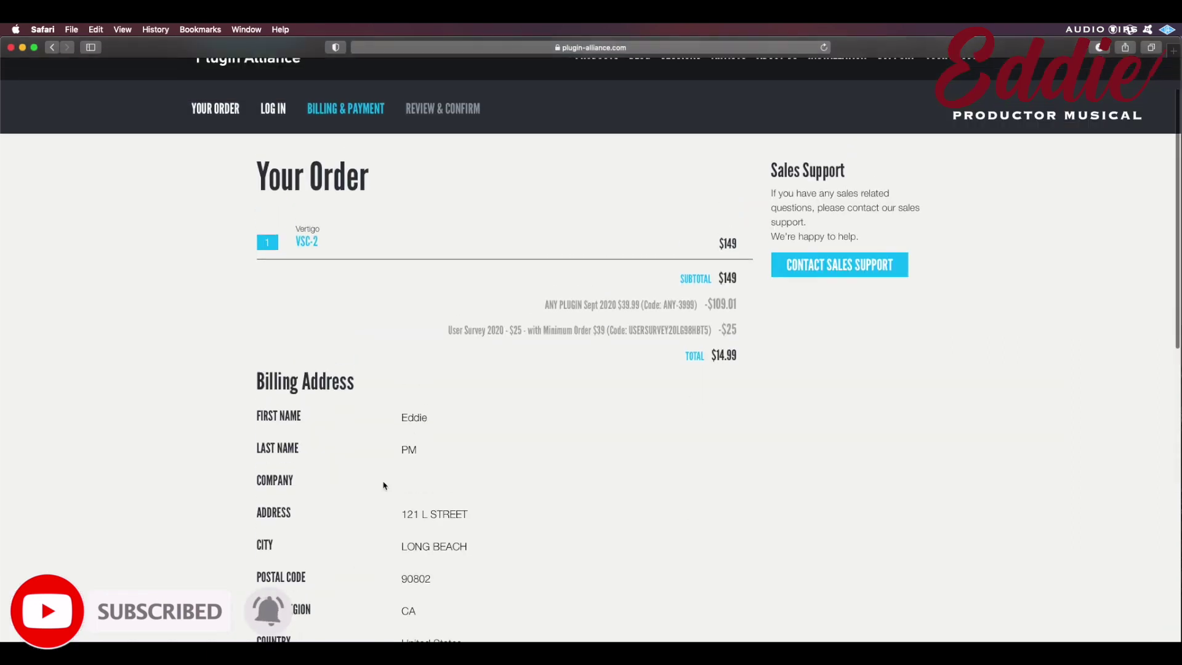
scroll(585, 514, down, 6)
scroll(585, 515, down, 3)
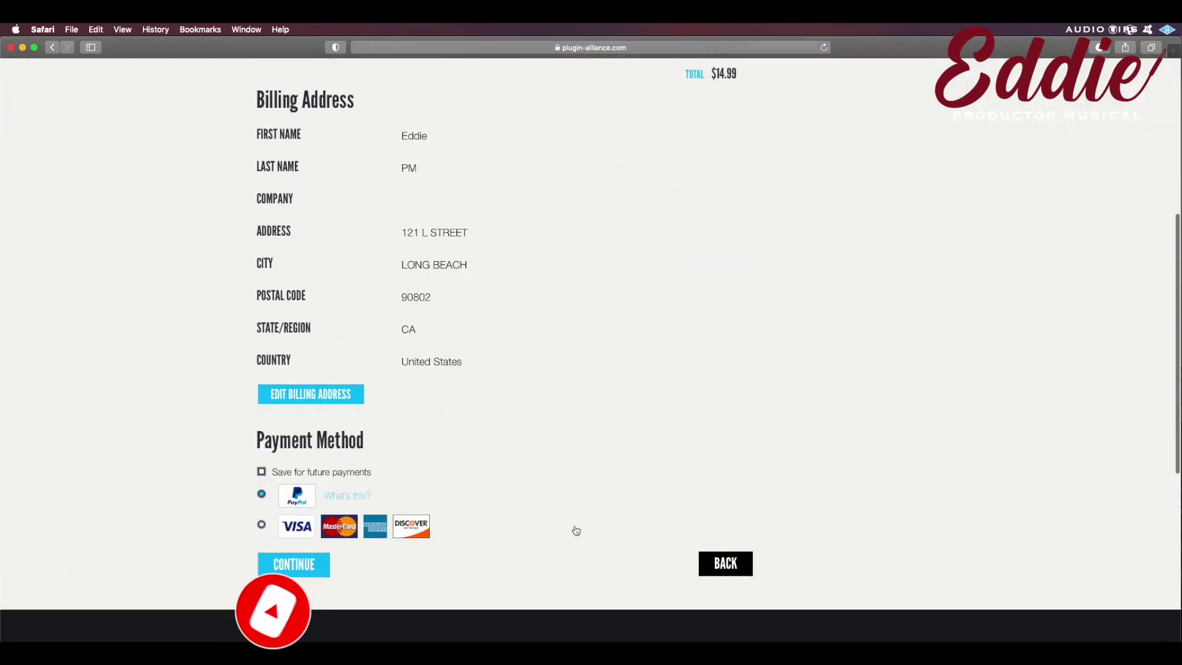
click(262, 525)
scroll(615, 542, down, 9)
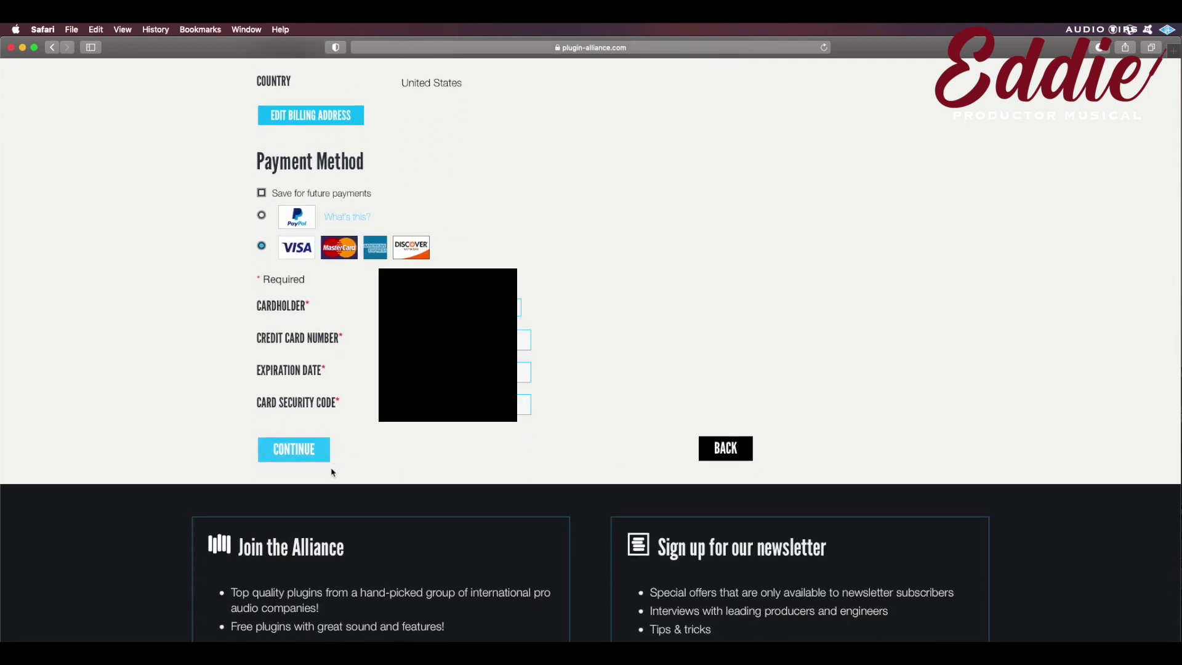
click(294, 459)
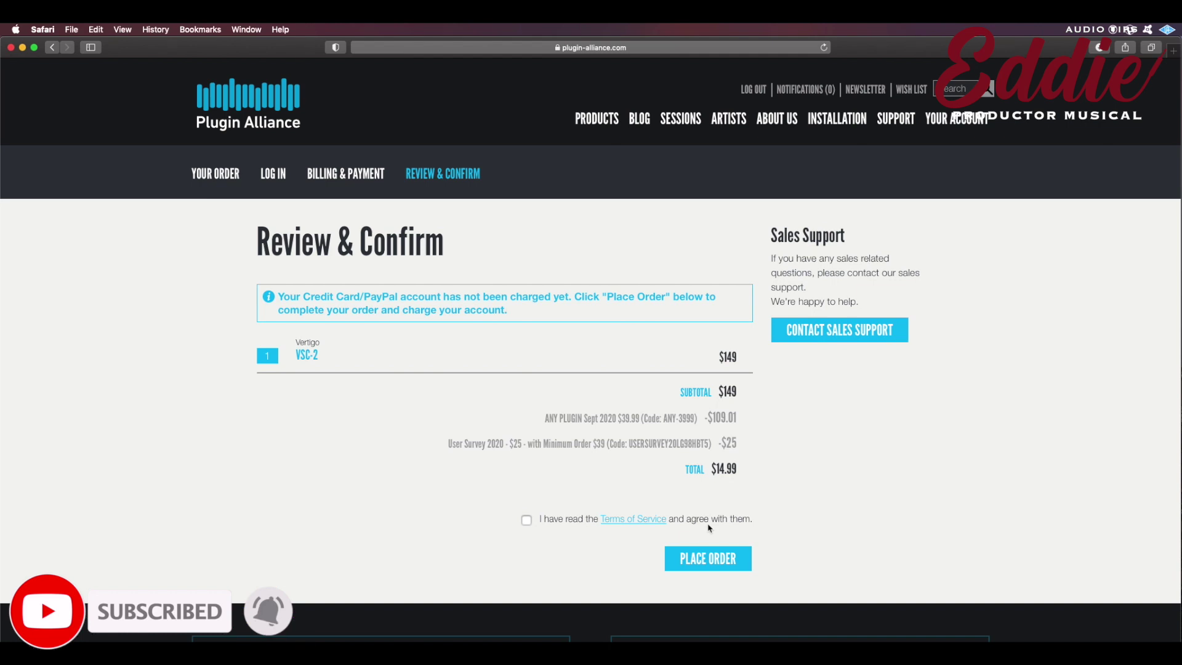
Agree to the Terms of Service and place the $14.99 order
click(526, 521)
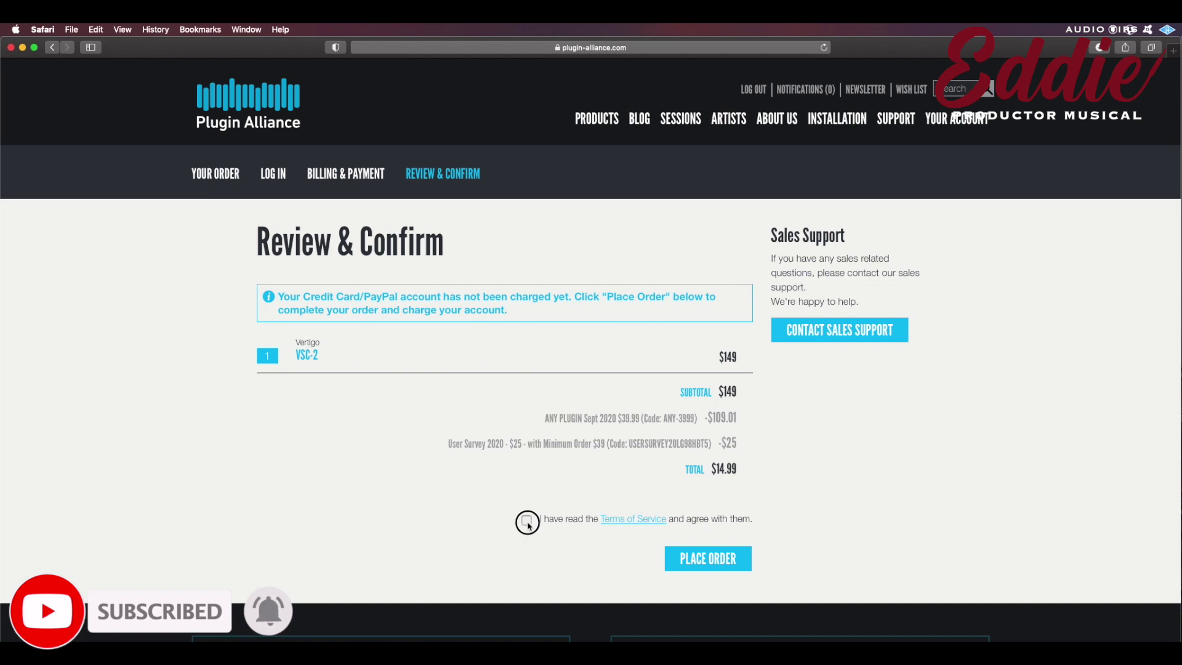
drag(684, 470, 765, 467)
click(729, 467)
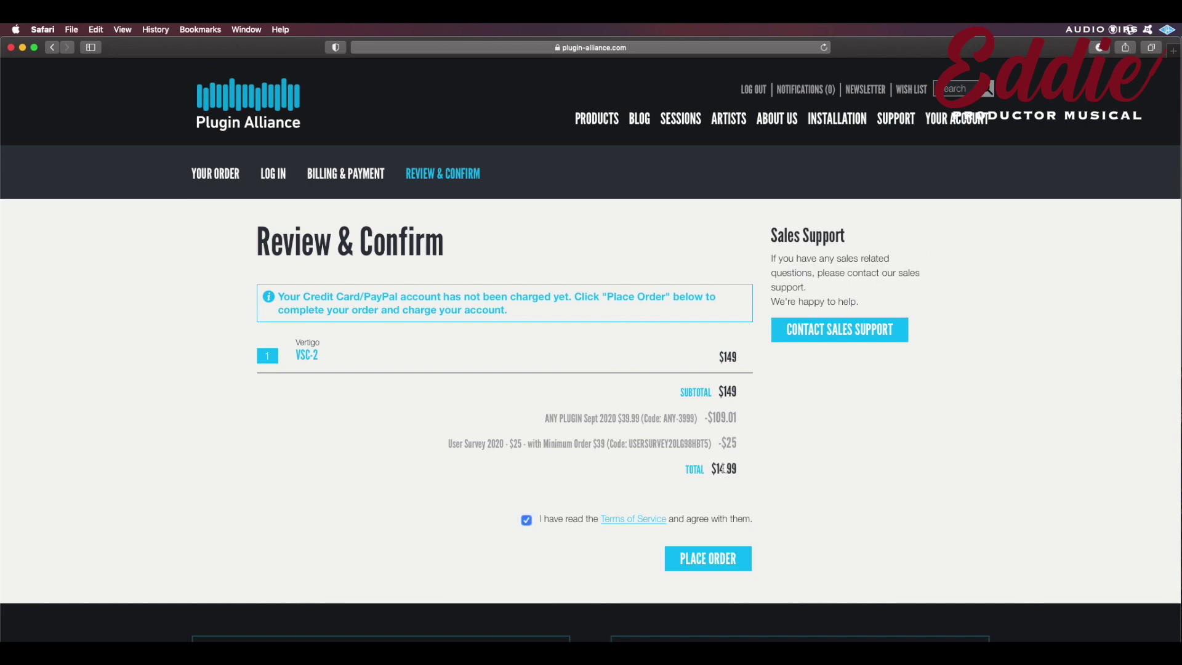
click(698, 562)
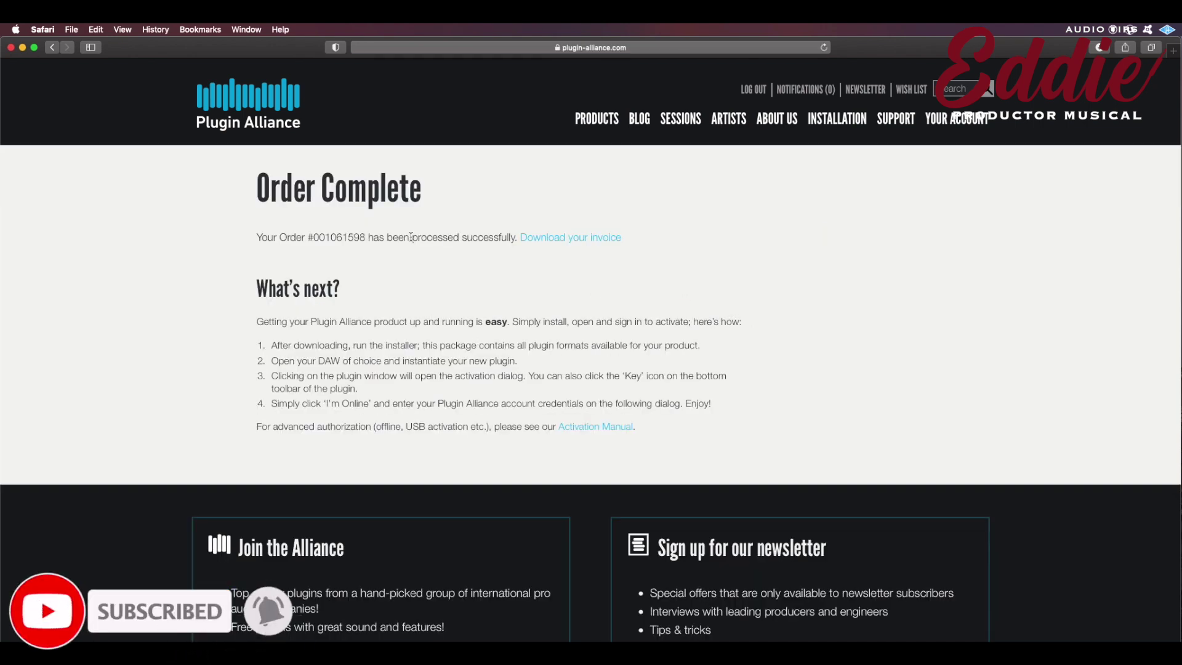
drag(517, 239, 623, 237)
Go to the account overview and open Manage Your Licenses
click(655, 299)
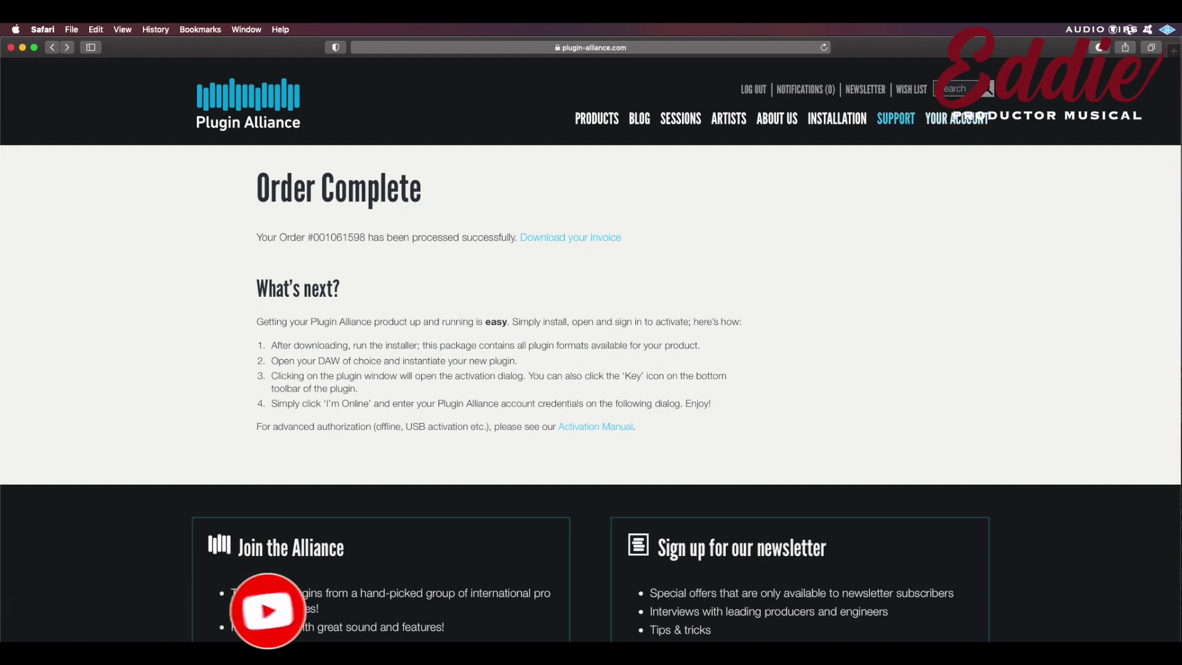
click(952, 118)
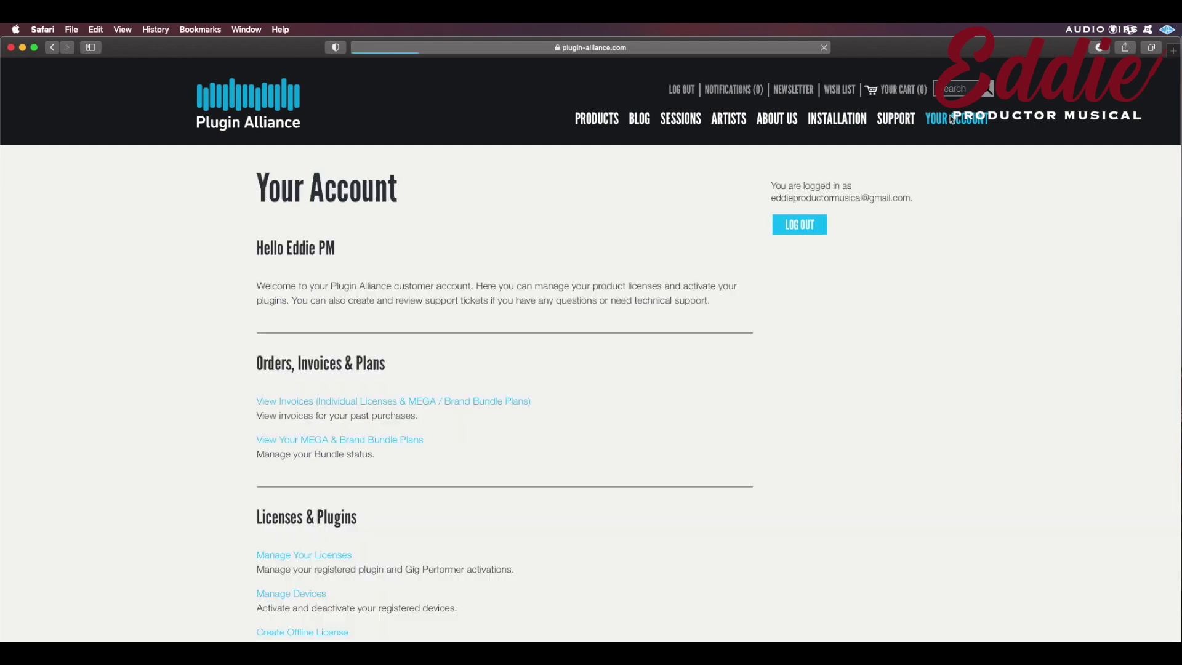
scroll(498, 510, down, 2)
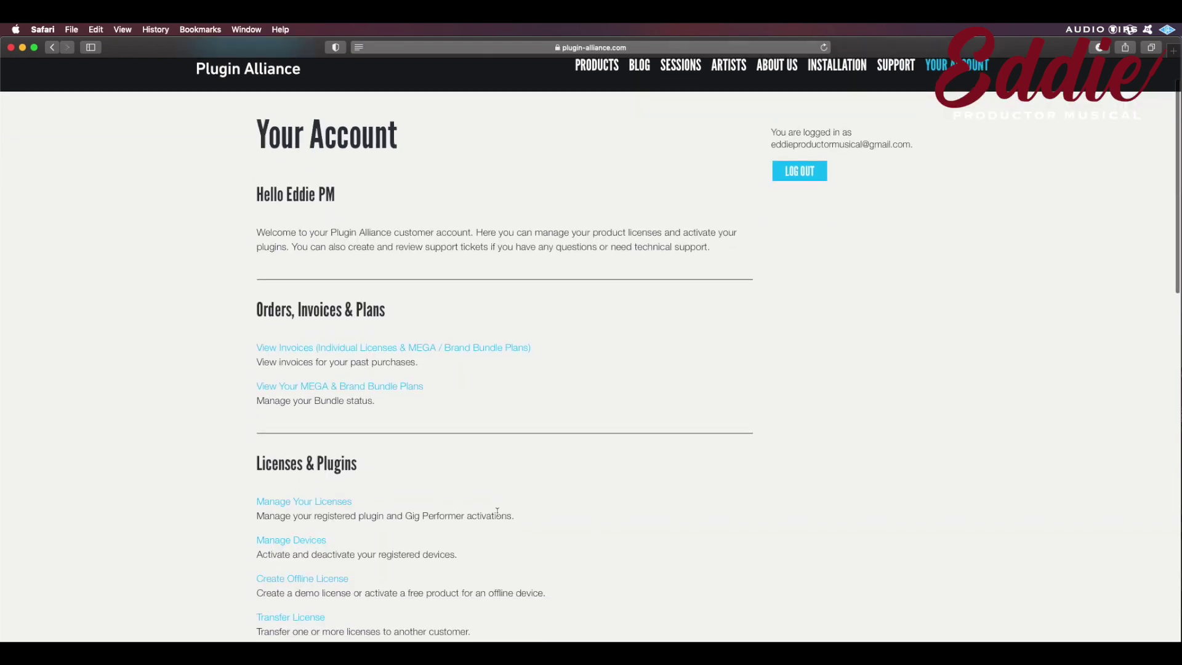
click(328, 504)
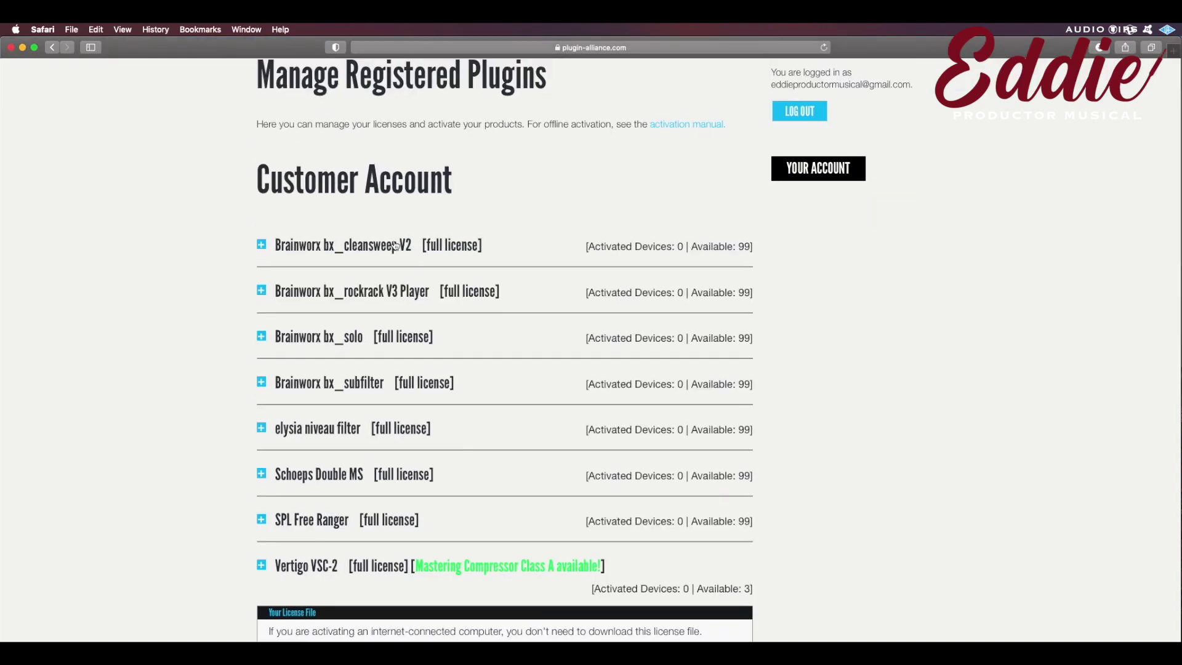
Expand the Vertigo VSC-2 license and scroll down to its v1.12.0 installer downloads
scroll(320, 567, down, 1)
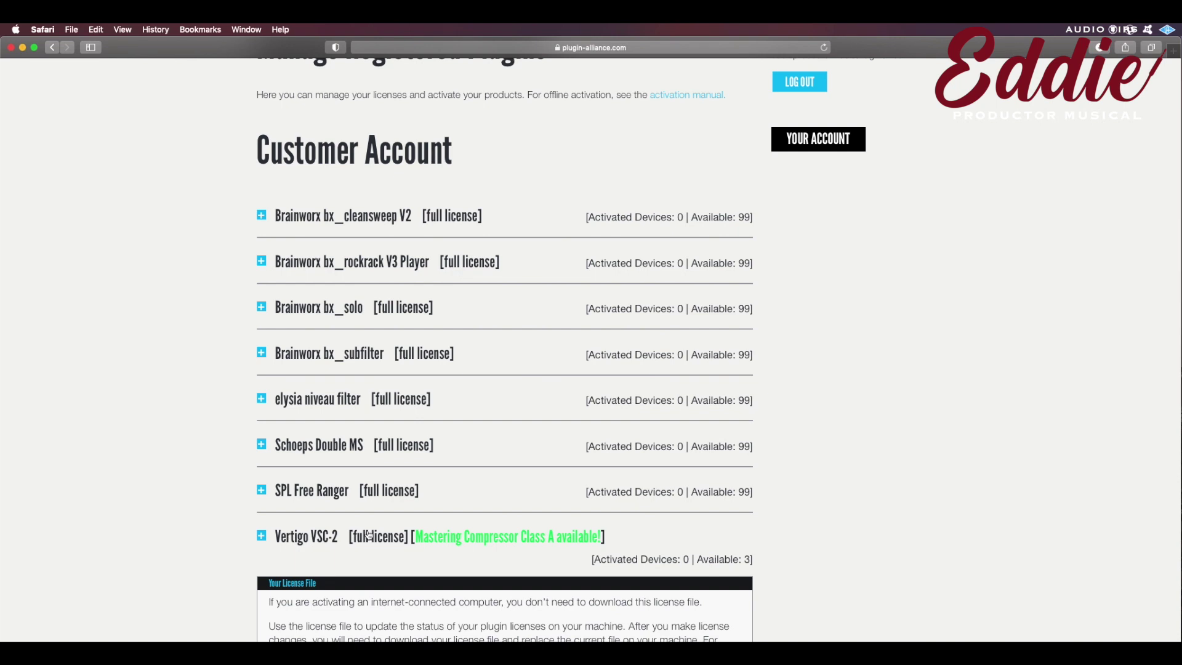
scroll(676, 564, down, 1)
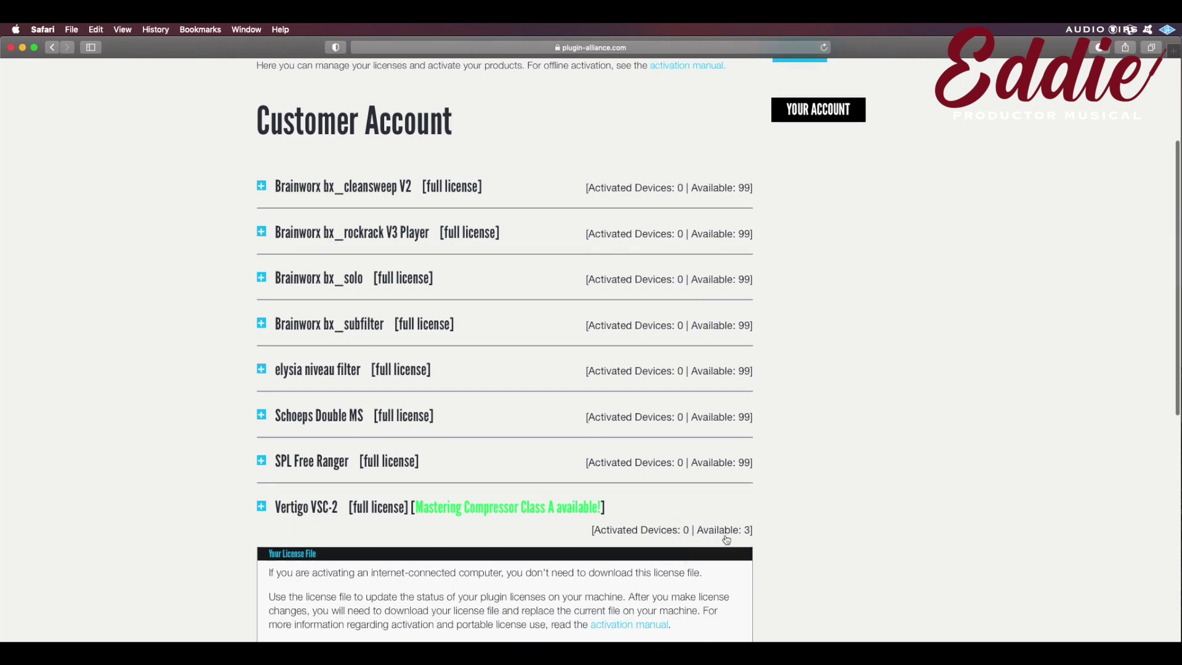
scroll(551, 545, down, 5)
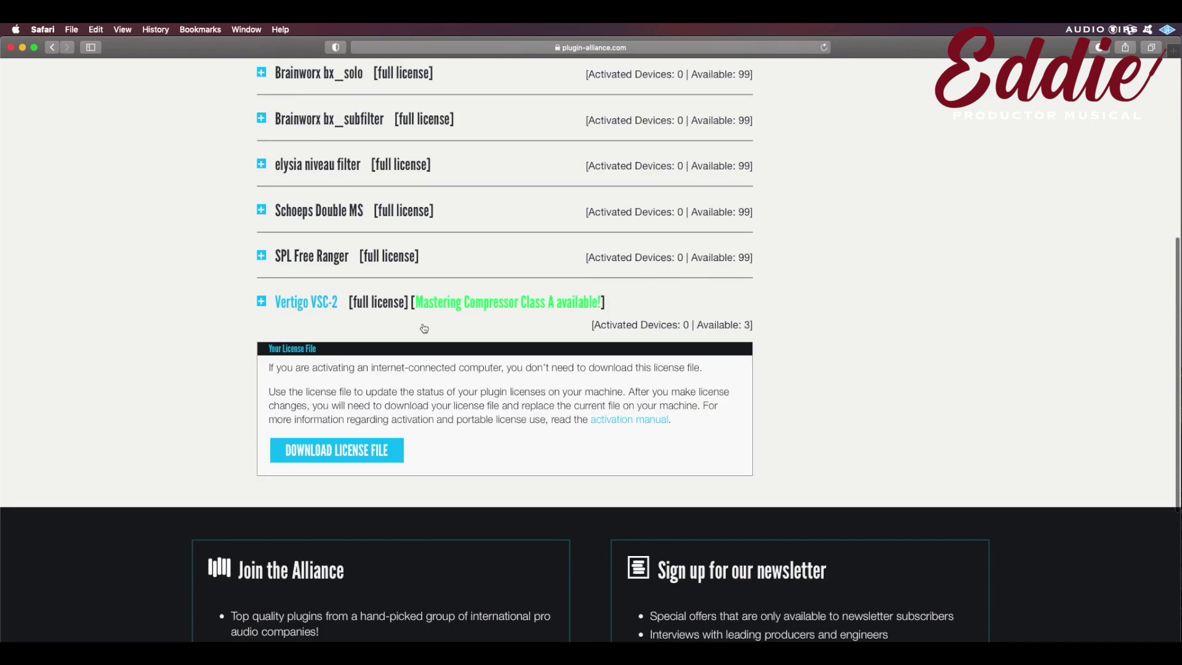
click(327, 307)
scroll(333, 295, down, 4)
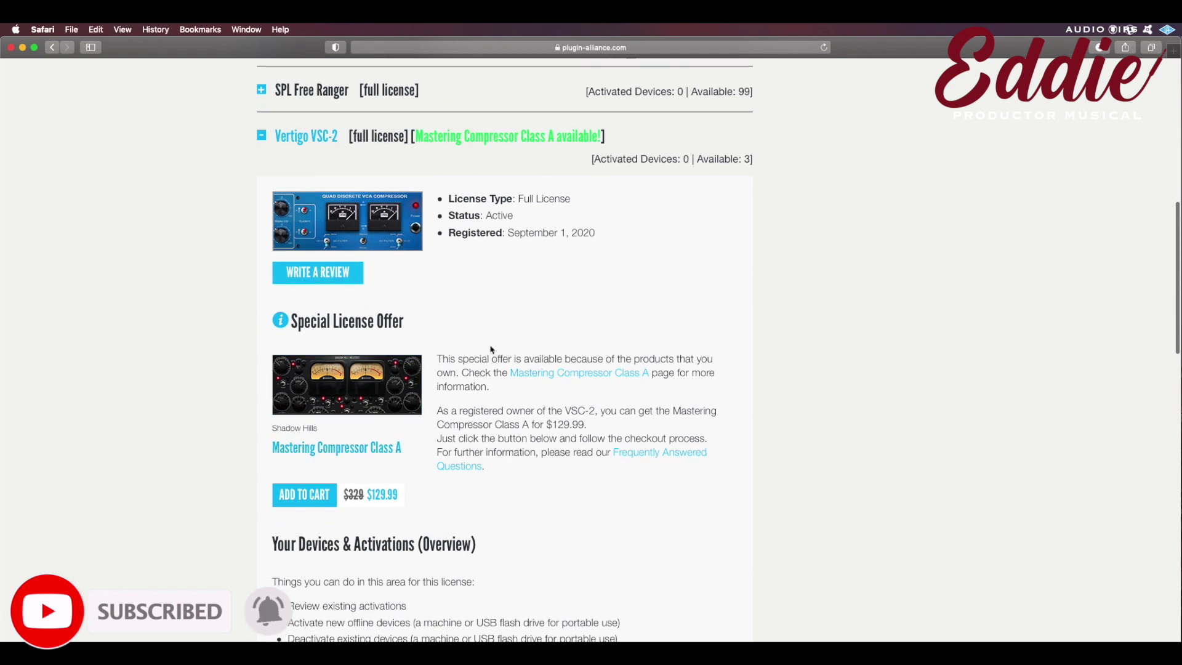
scroll(497, 314, down, 3)
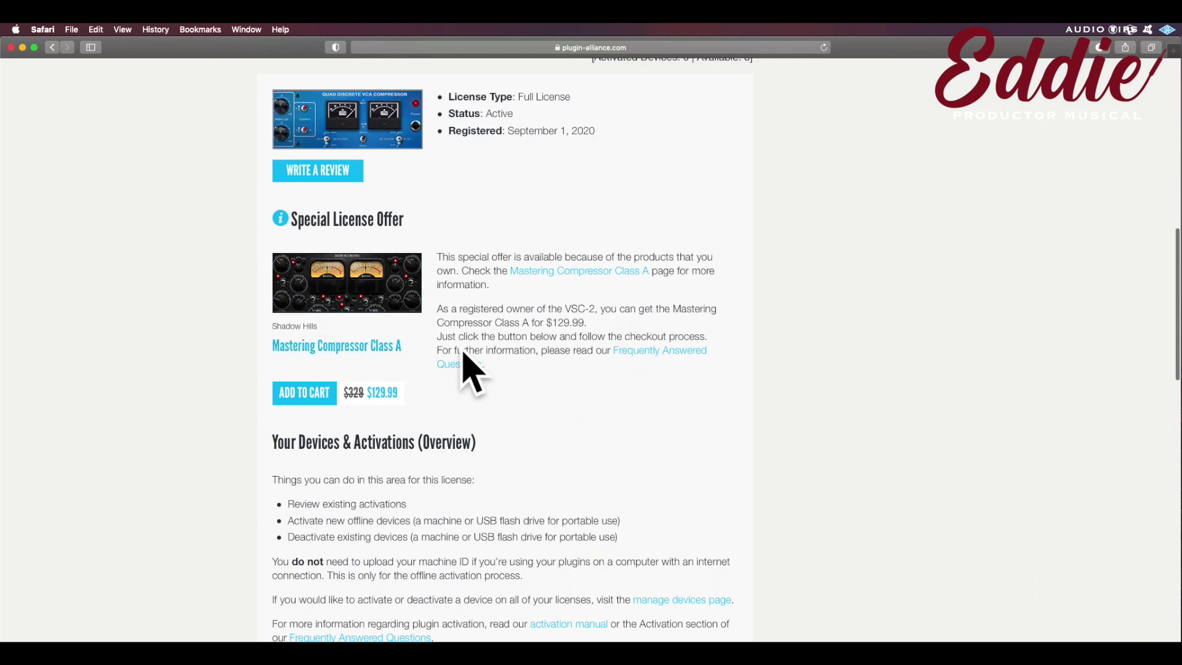
scroll(448, 396, down, 5)
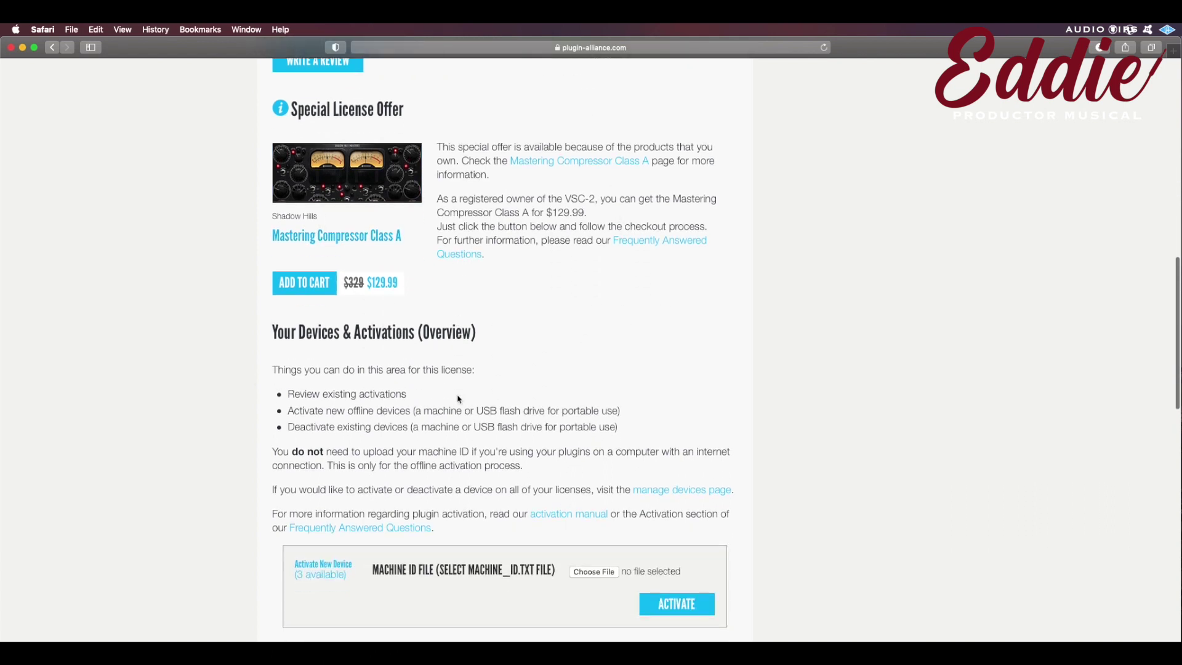
scroll(413, 303, down, 5)
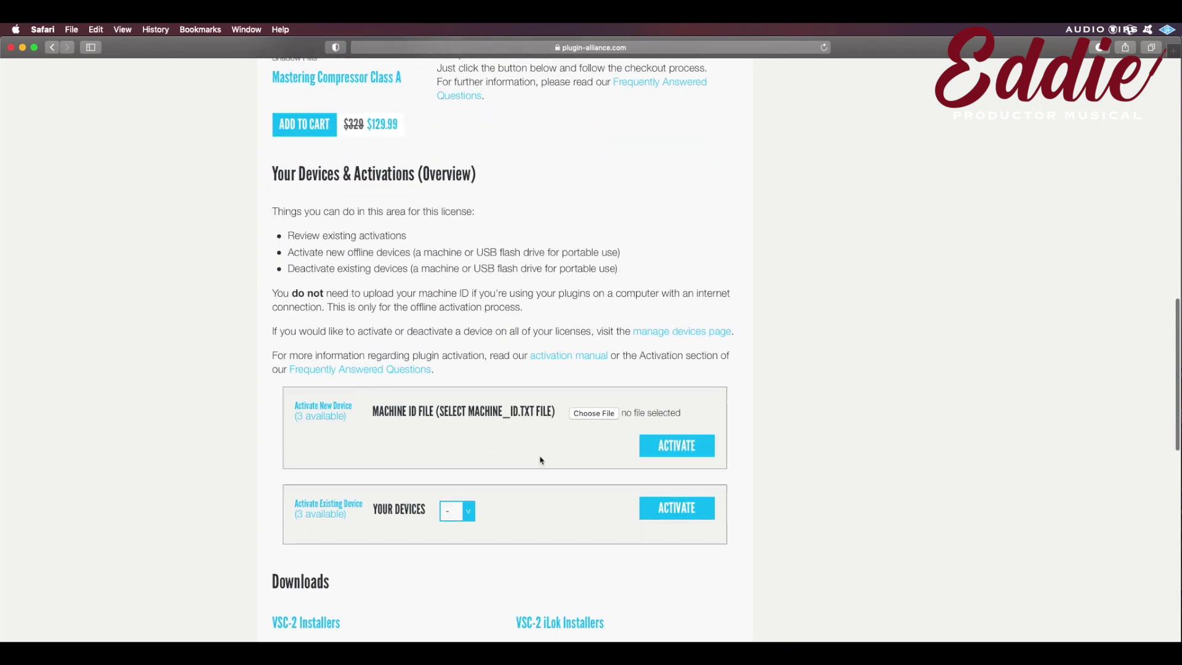
scroll(484, 373, down, 1)
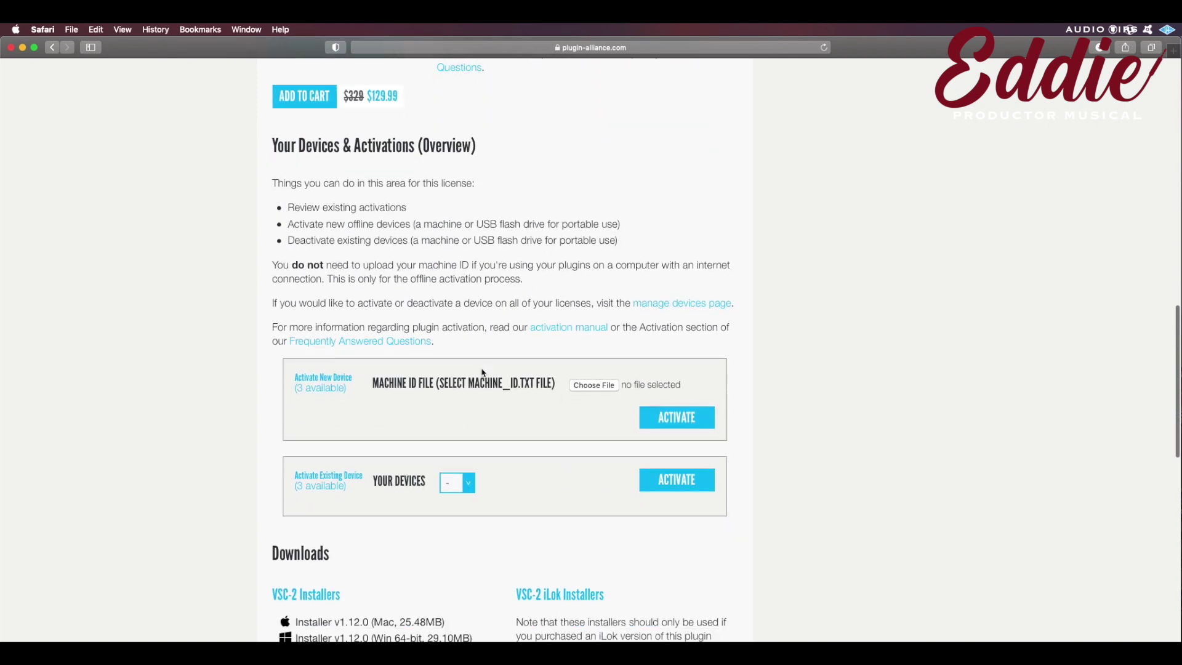
scroll(642, 399, down, 7)
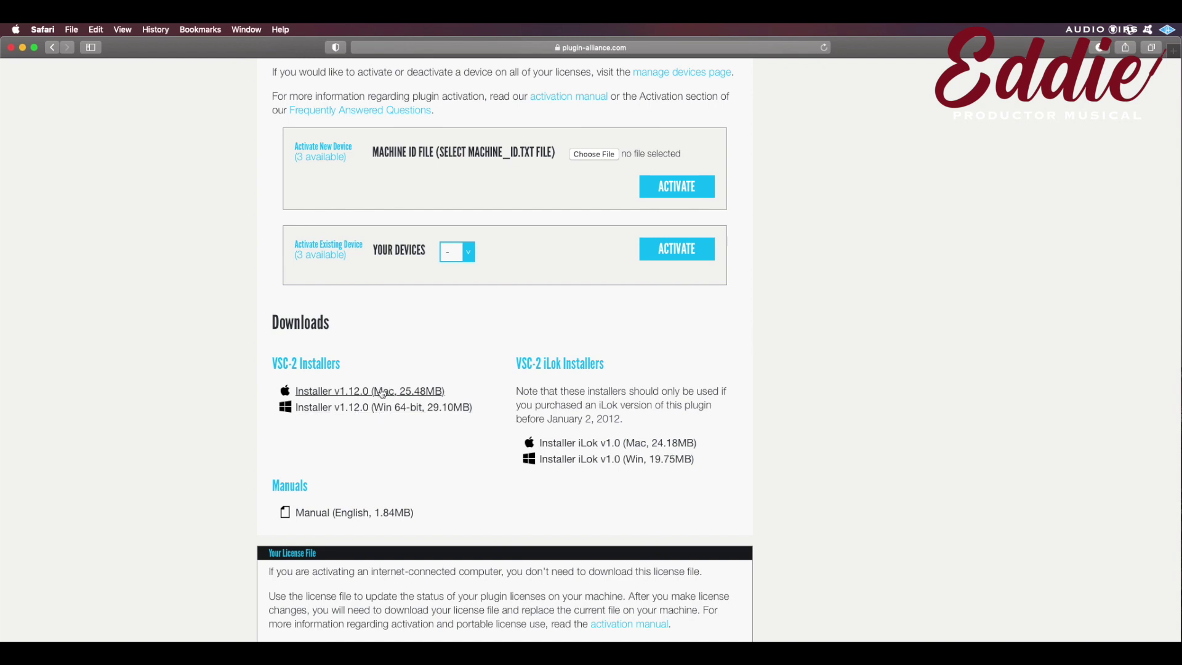
Download the VSC-2 Installer v1.12.0 (Mac) and open it from Downloads
click(382, 392)
click(989, 606)
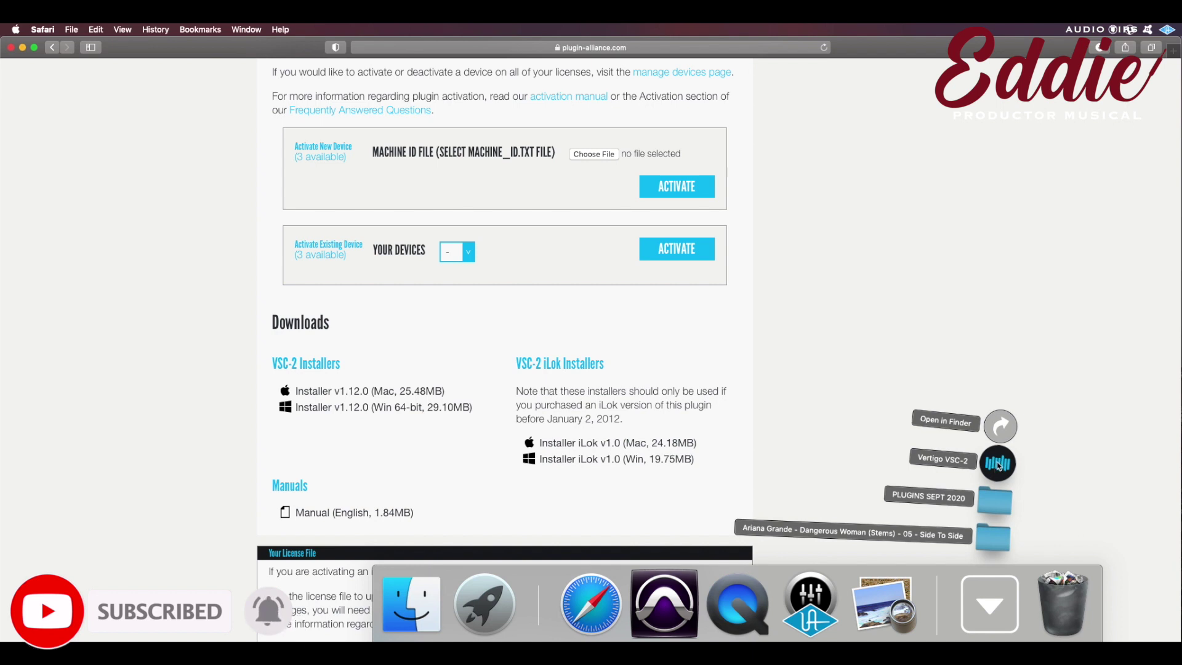
click(999, 467)
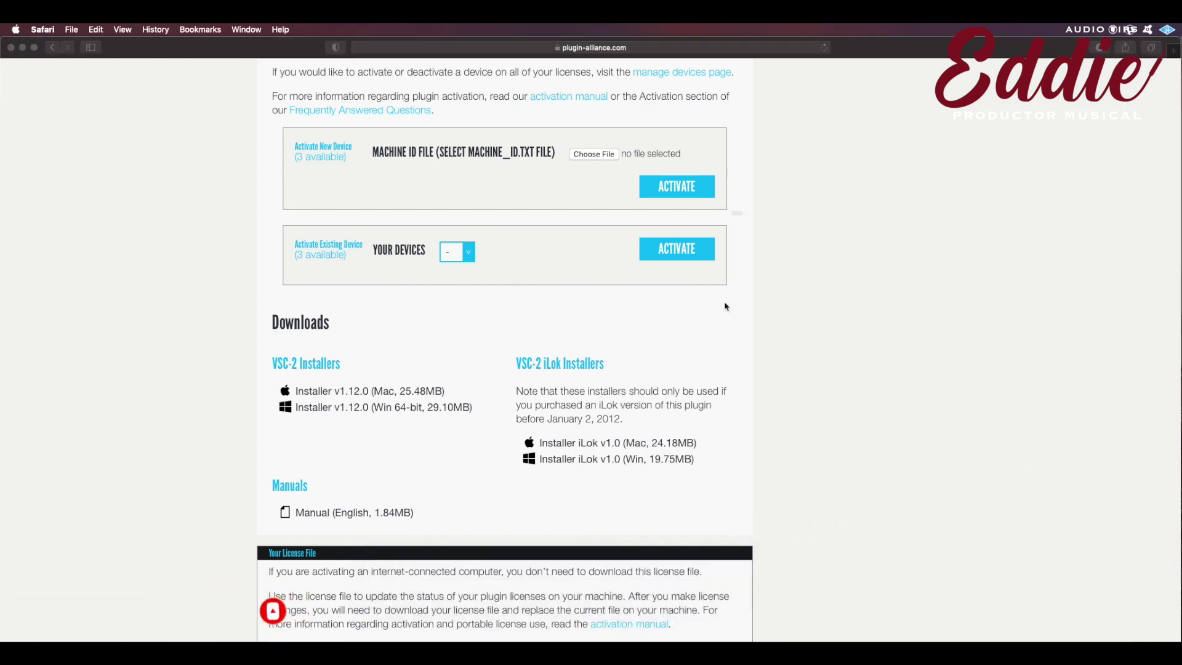
click(853, 248)
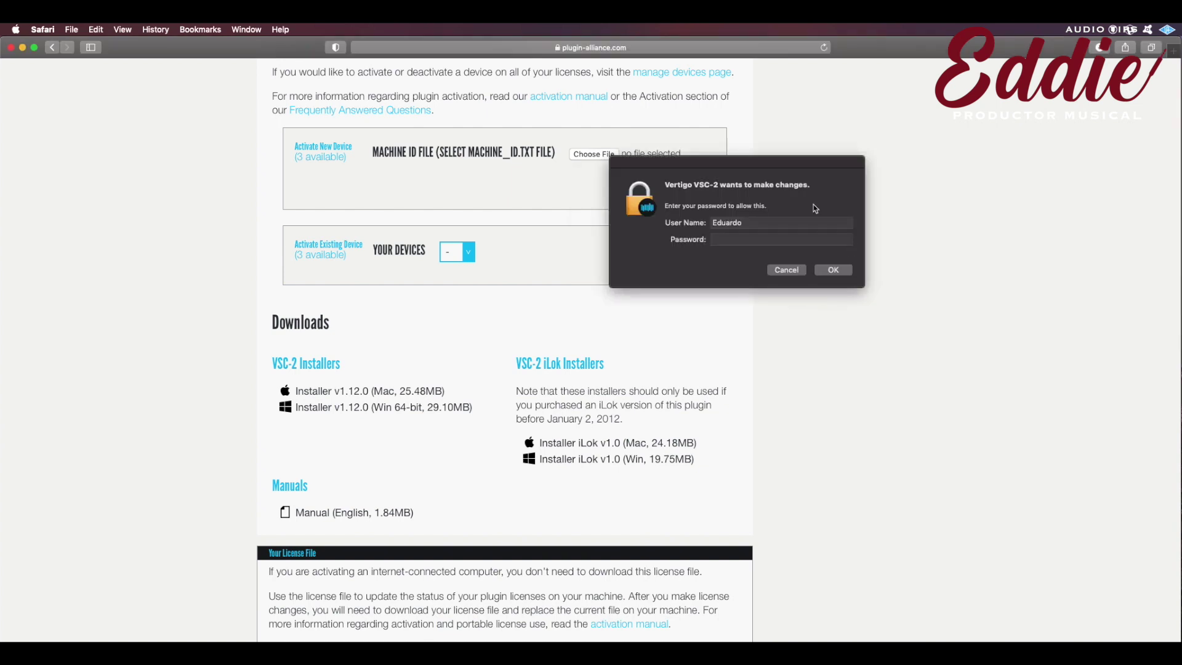
Authorize with the admin password, accept the license, and install all VSC-2 components
click(801, 239)
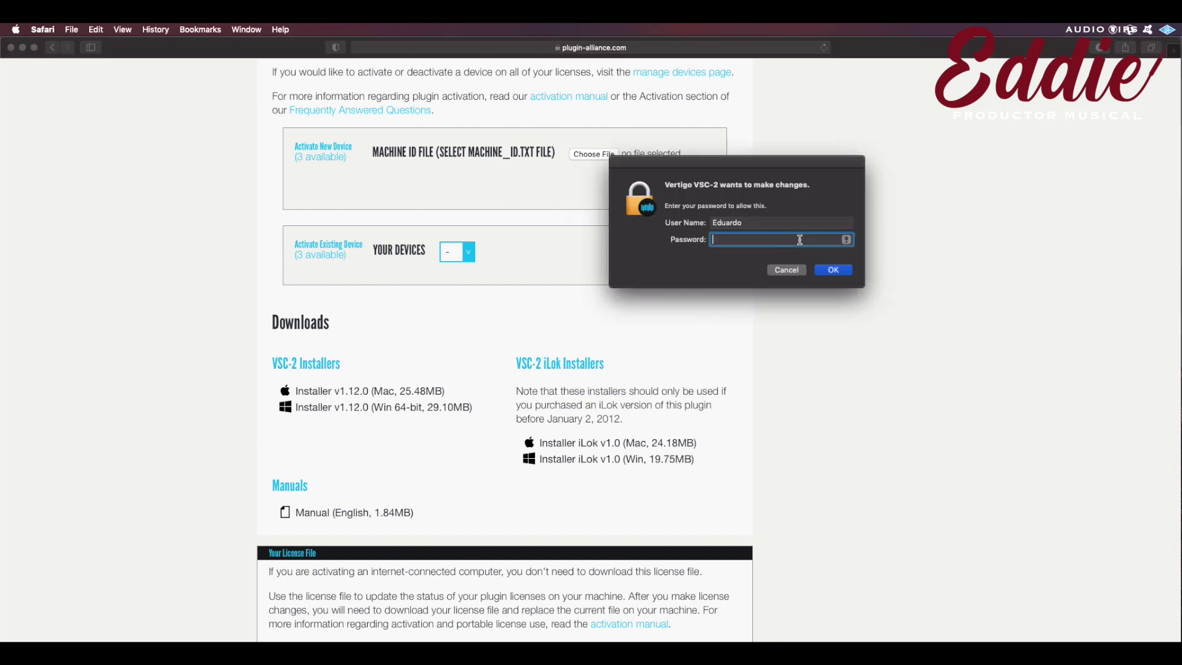
click(834, 271)
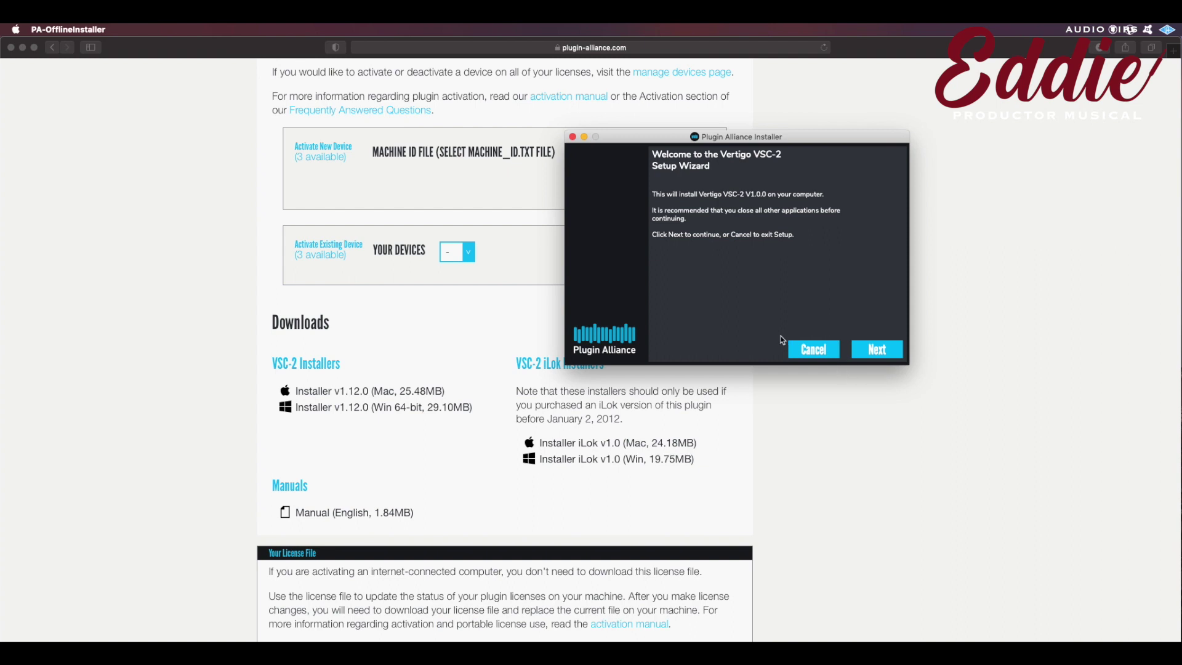
click(868, 352)
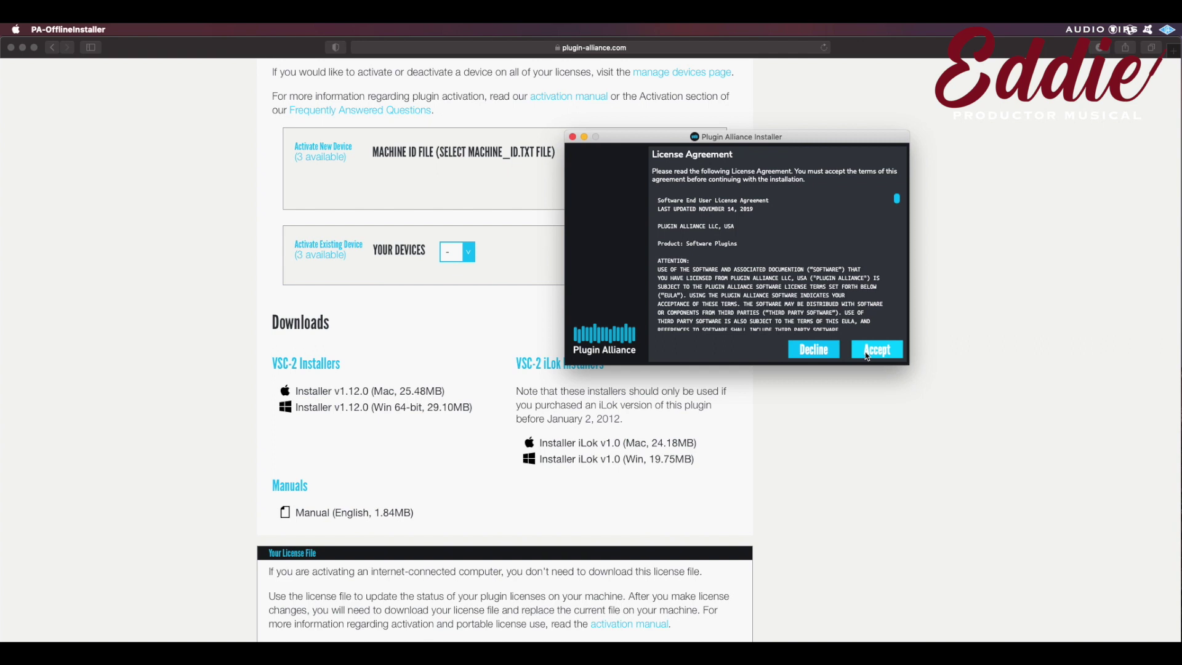
click(869, 352)
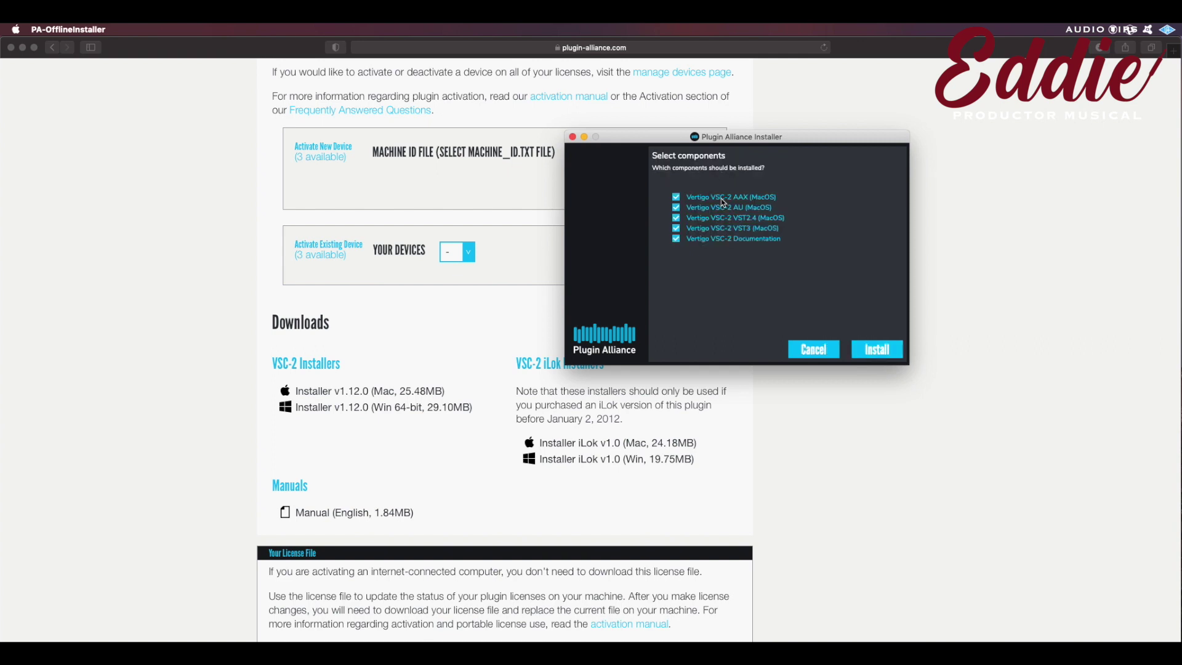
click(879, 348)
click(882, 357)
mouse_move(853, 616)
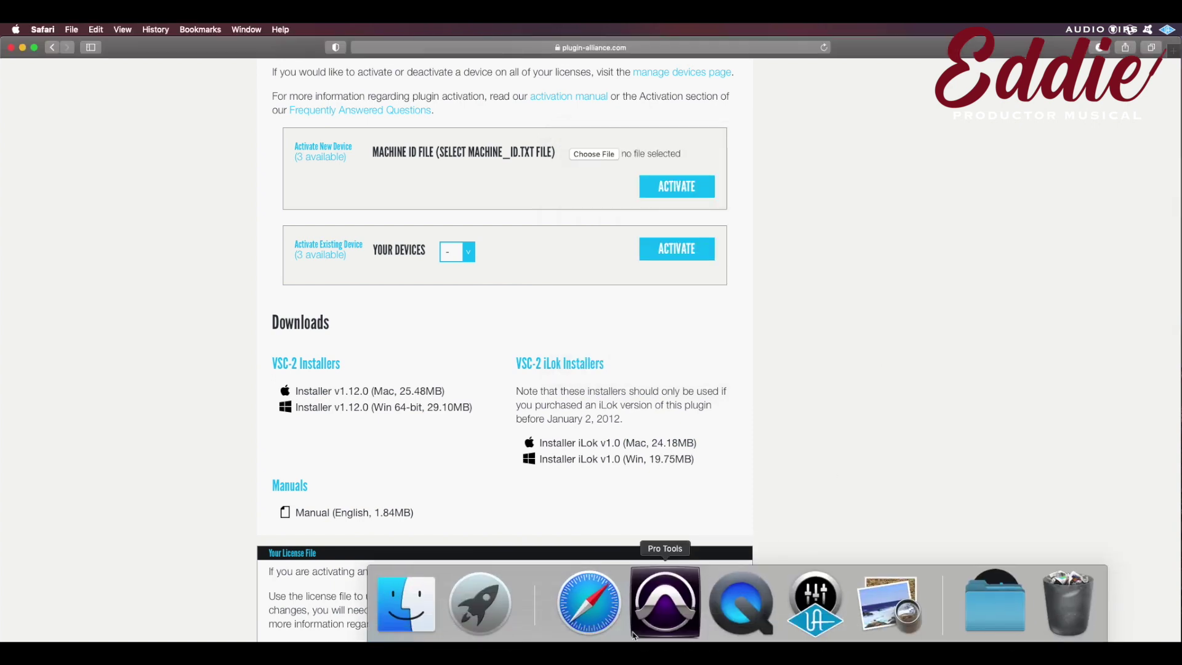
Switch to Pro Tools and quit it with Salir de Pro Tools, returning to Safari
click(667, 608)
click(93, 30)
mouse_move(49, 30)
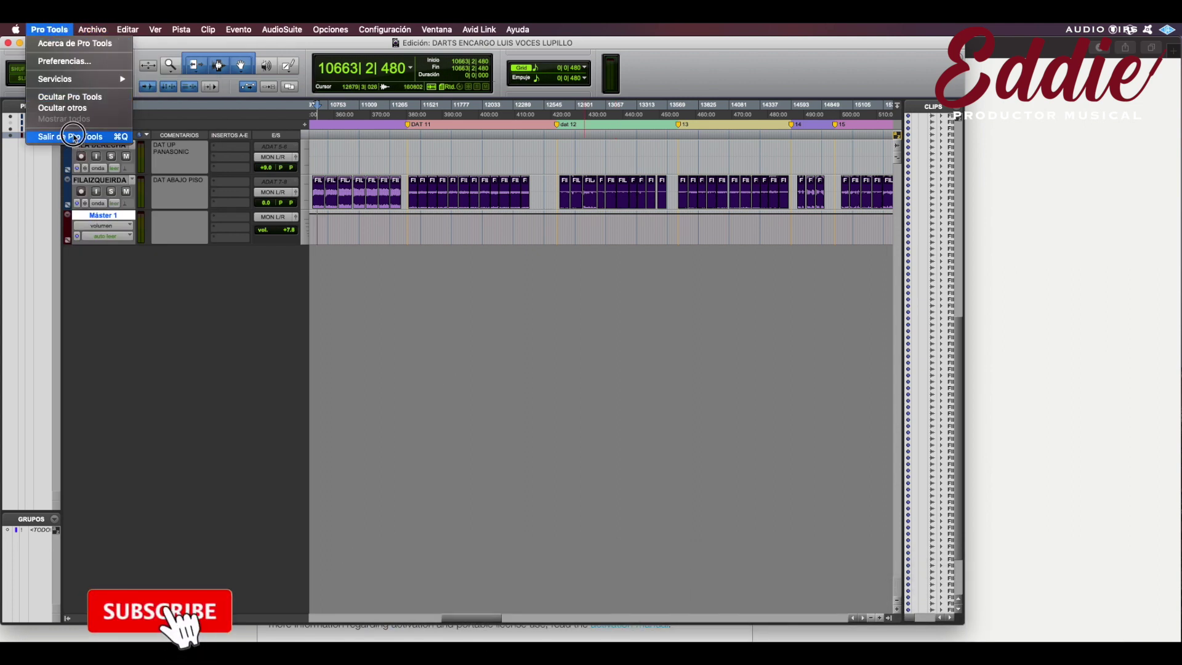
click(586, 338)
key(super+Tab)
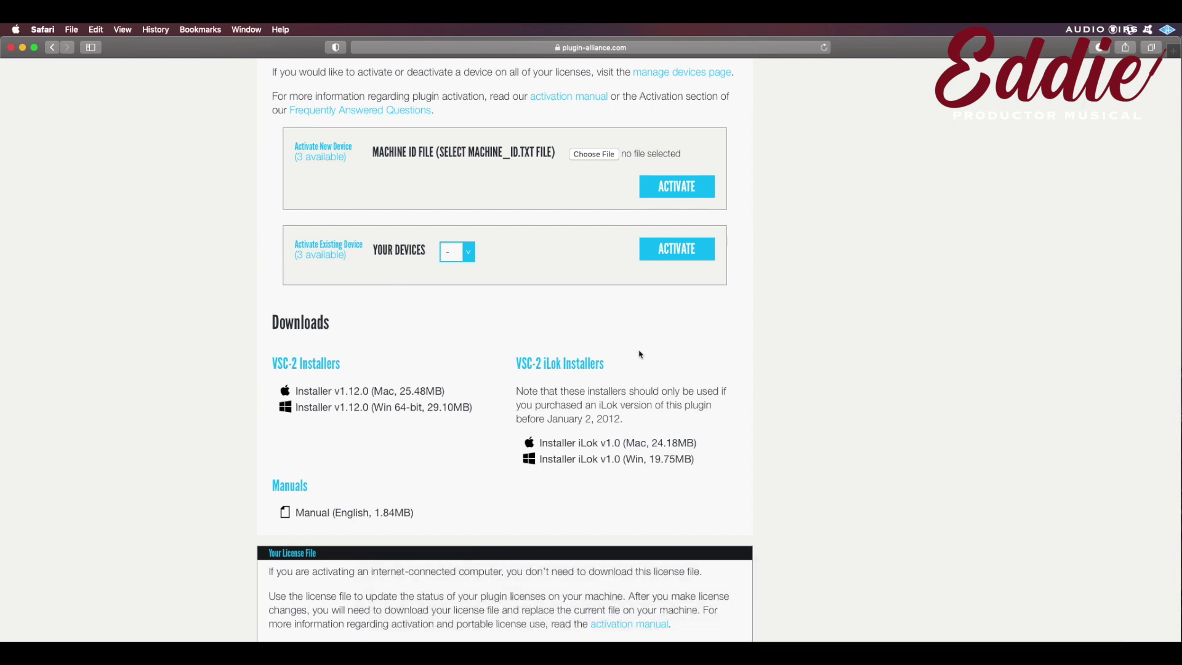
Scroll to the top of Manage Registered Plugins to view the licensed plugins list
scroll(848, 282, up, 3)
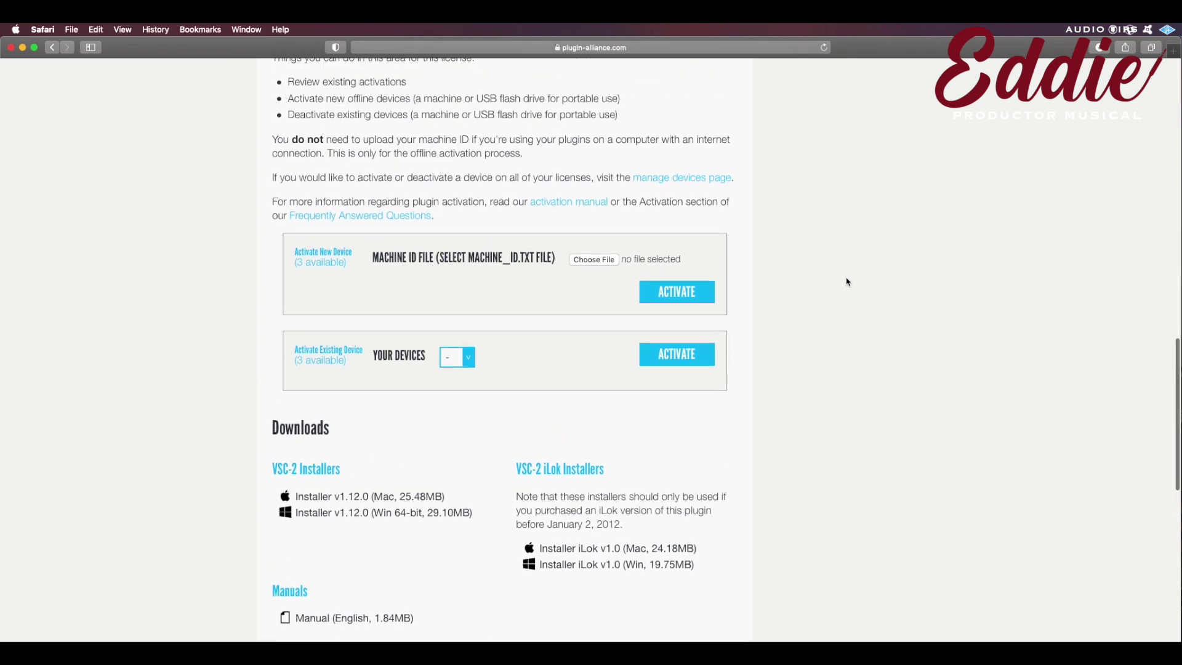
scroll(847, 282, up, 15)
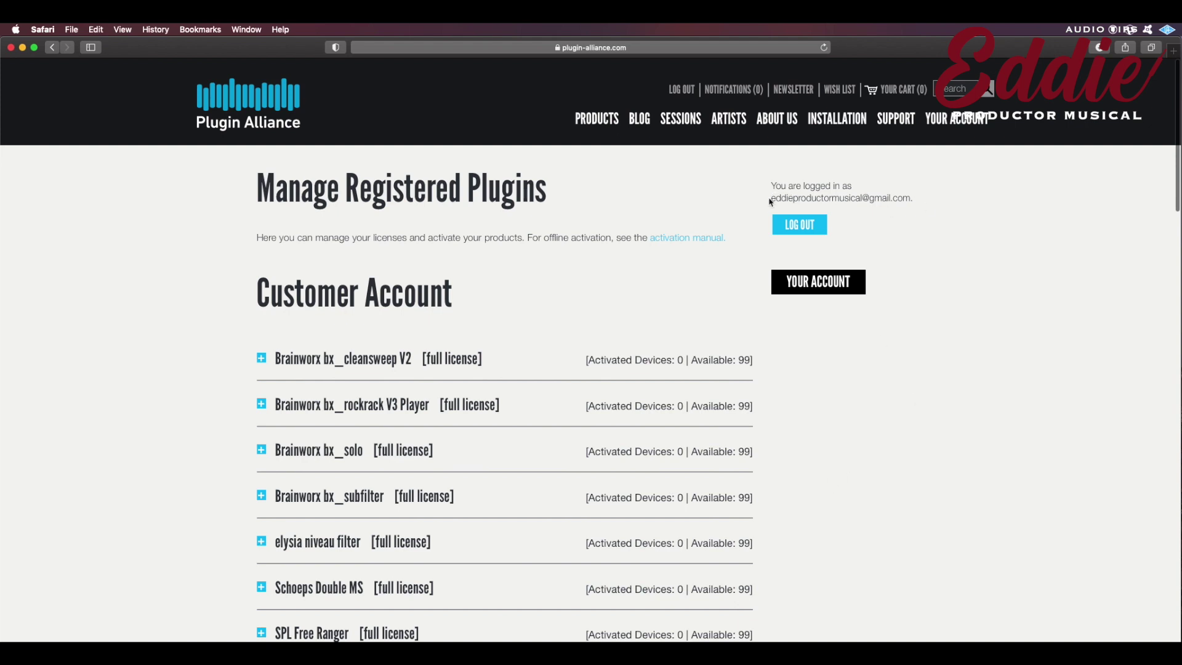
drag(771, 198, 911, 199)
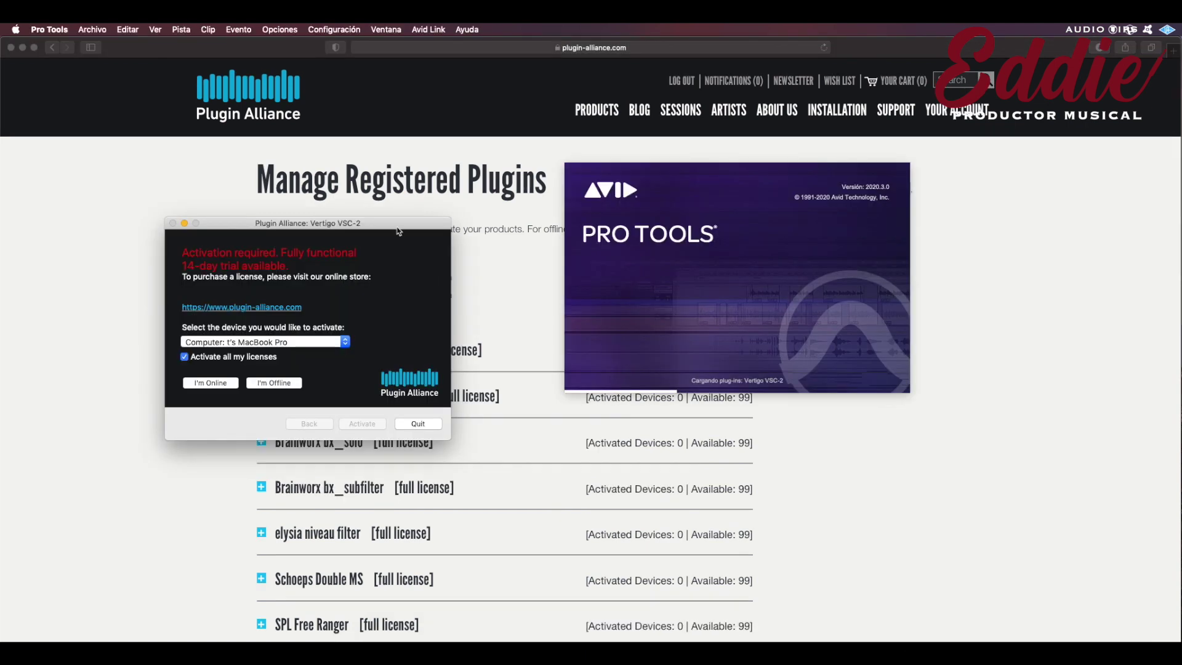
Centre the VSC-2 activation dialog, keep this MacBook as the device, and choose online activation
drag(399, 231, 654, 270)
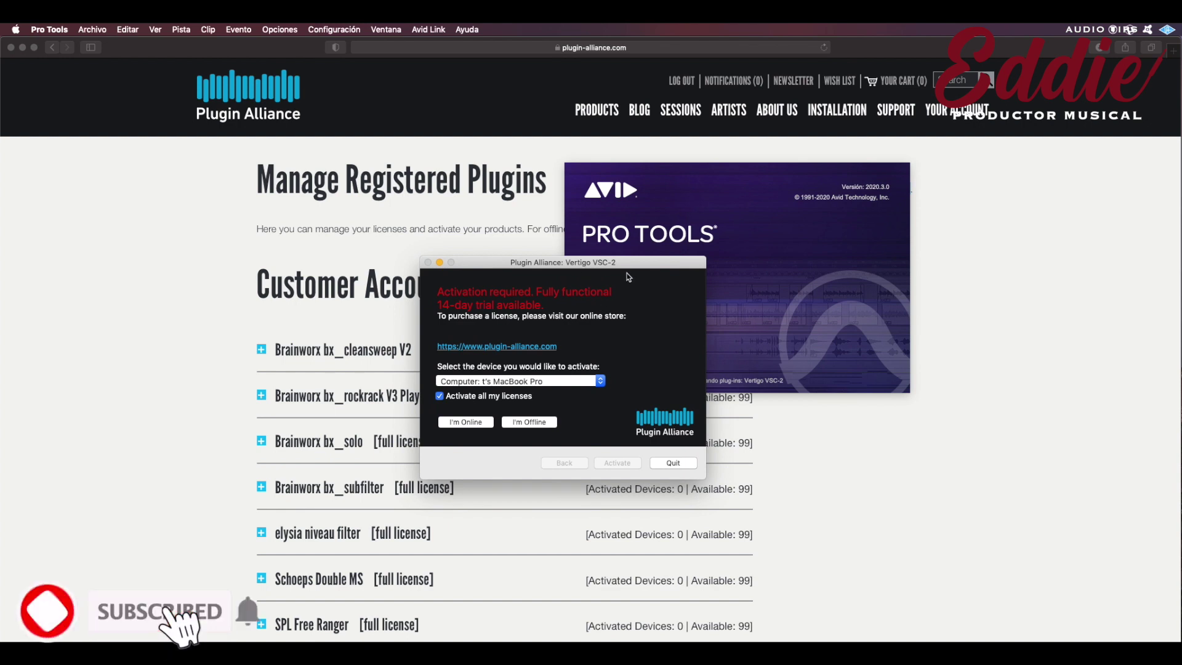
click(529, 382)
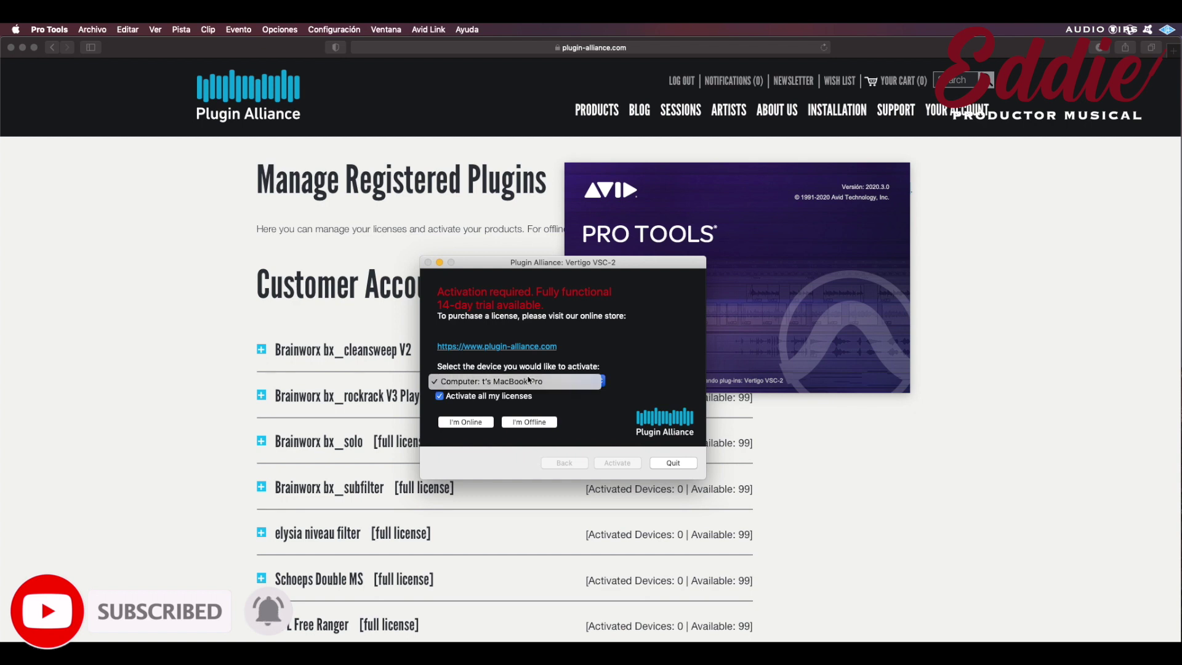
click(608, 363)
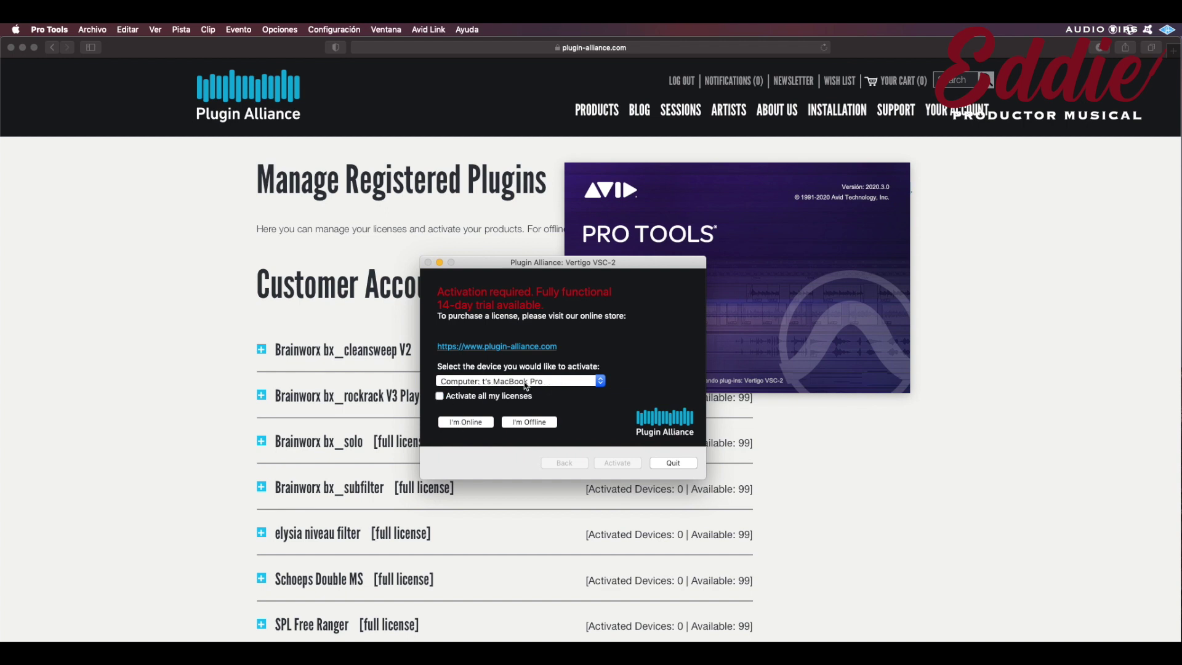
click(490, 386)
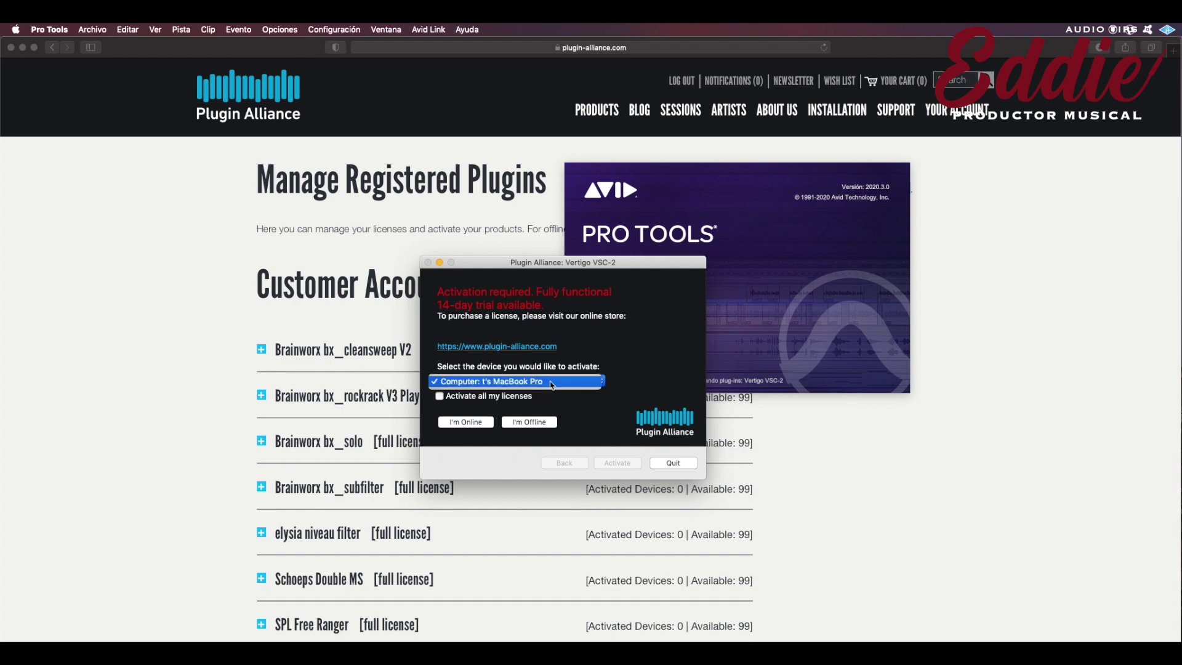
click(490, 383)
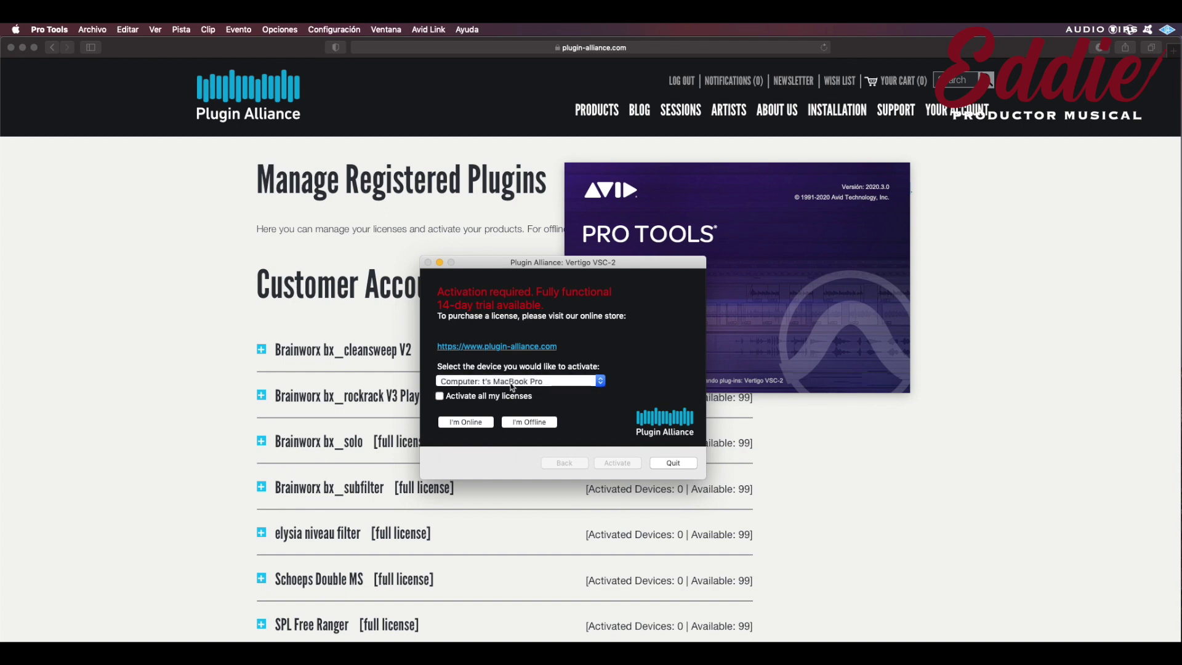
click(466, 423)
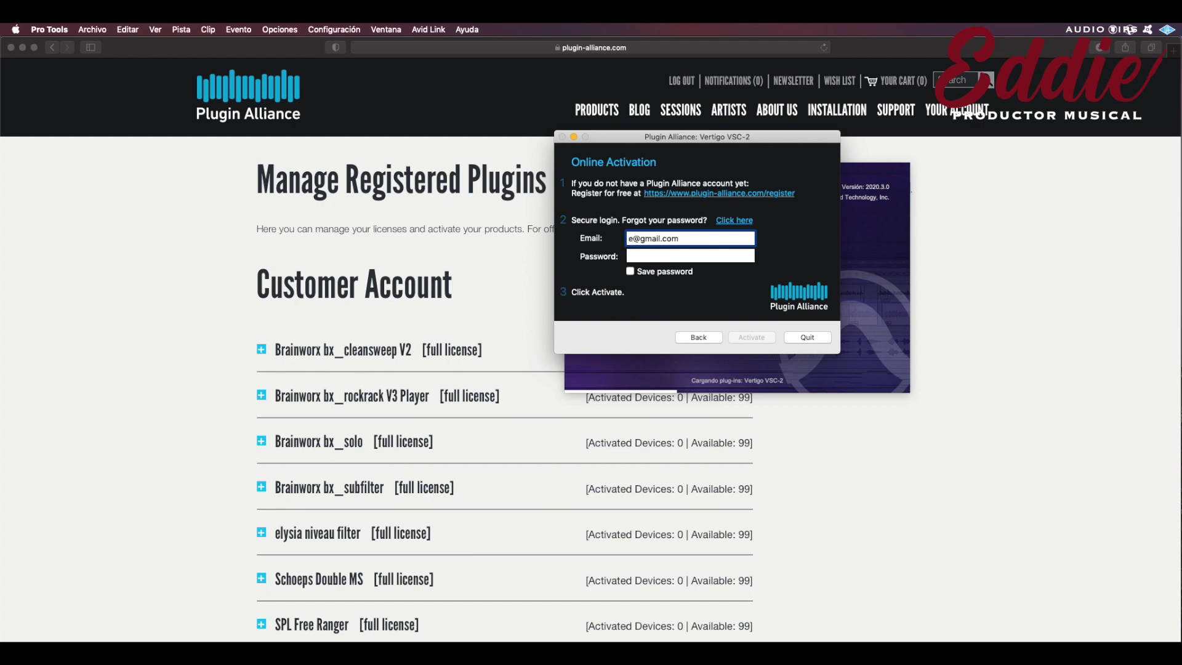
Enter the Plugin Alliance account e-mail and password and activate Vertigo VSC-2
key(Tab)
text(•)
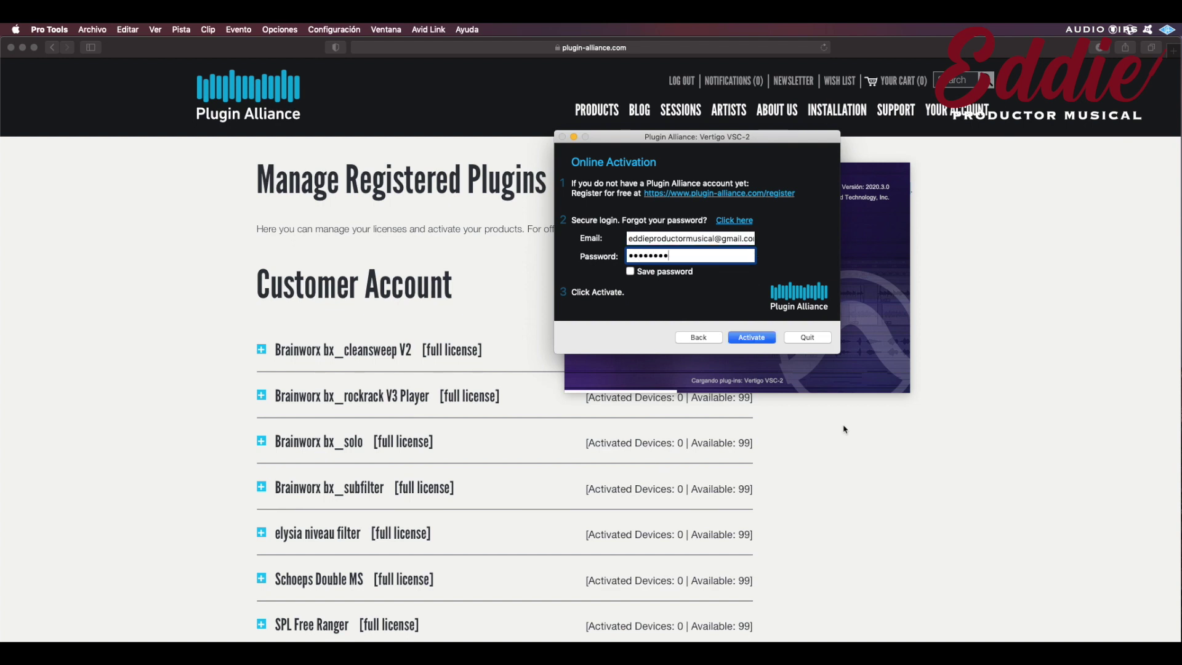
click(751, 338)
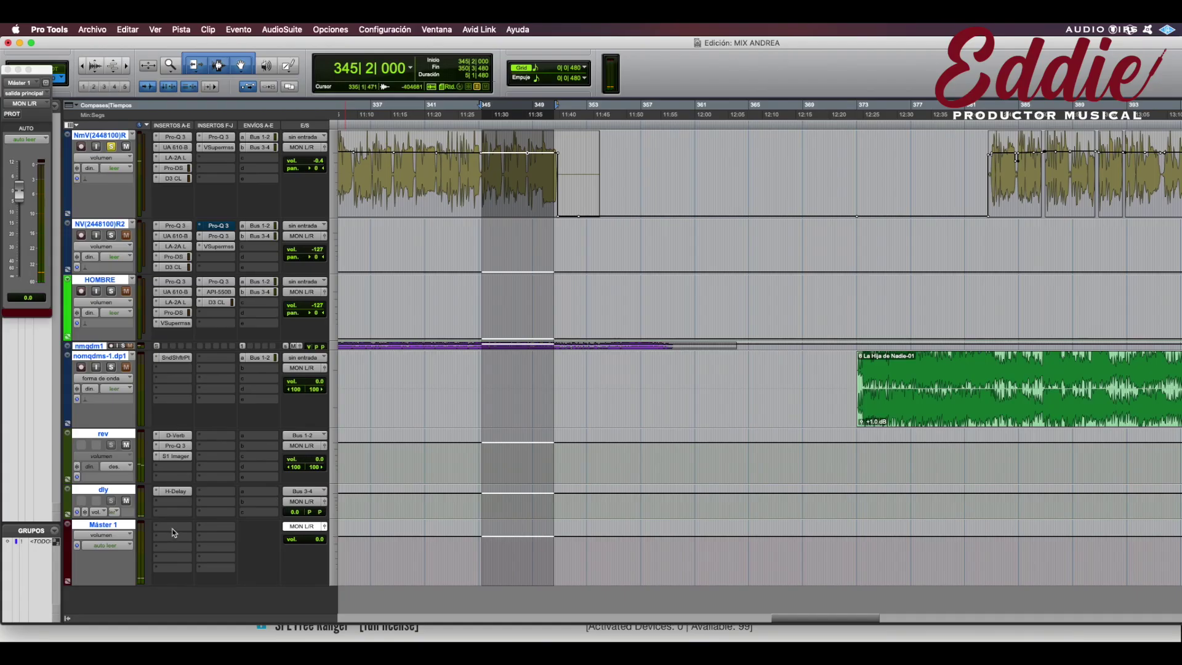
Insert Vertigo VSC-2 (stereo) from multichannel Plugin Alliance plug-ins on the Máster 1 track
click(174, 534)
click(171, 532)
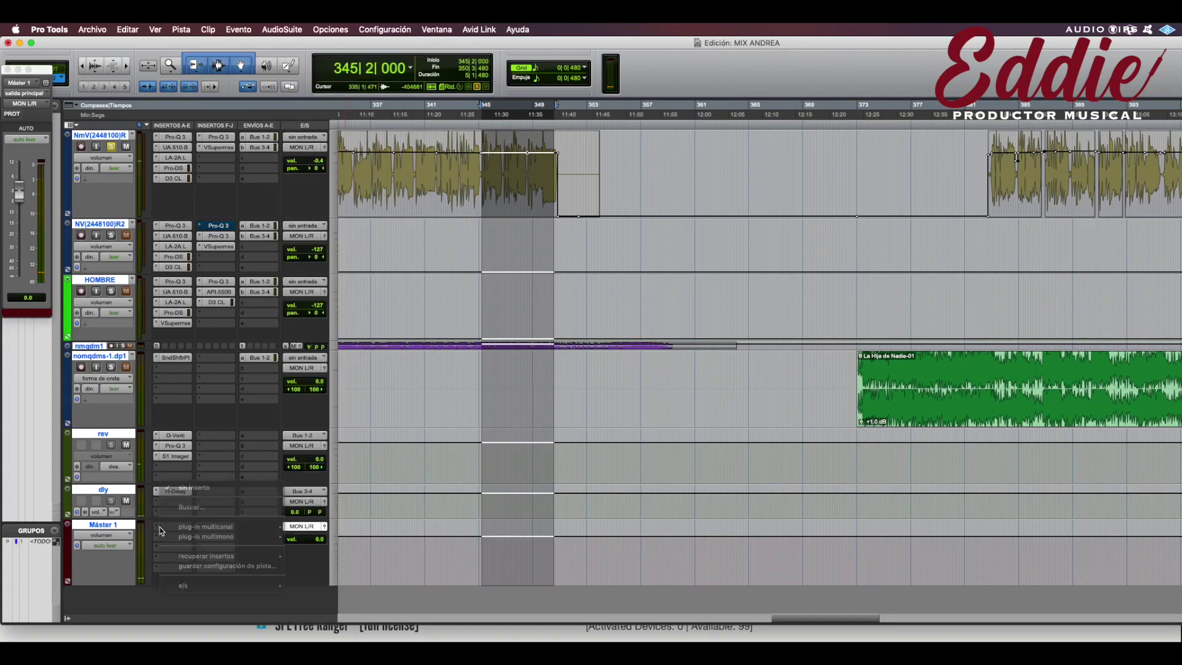
click(167, 531)
mouse_move(167, 531)
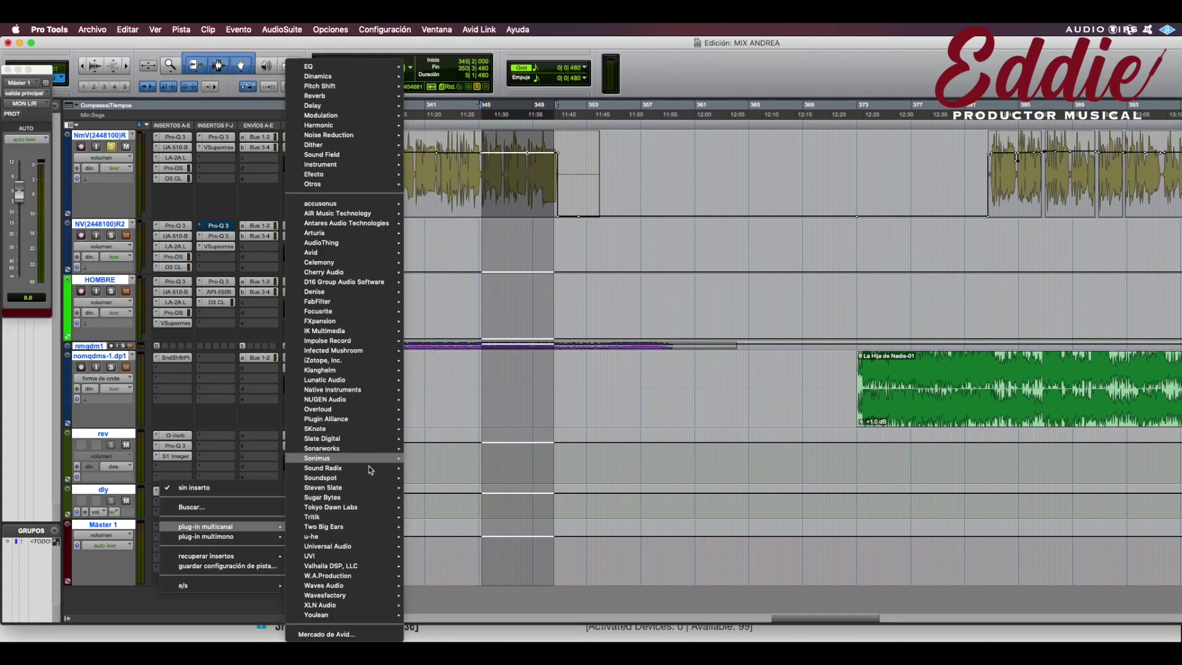
mouse_move(357, 421)
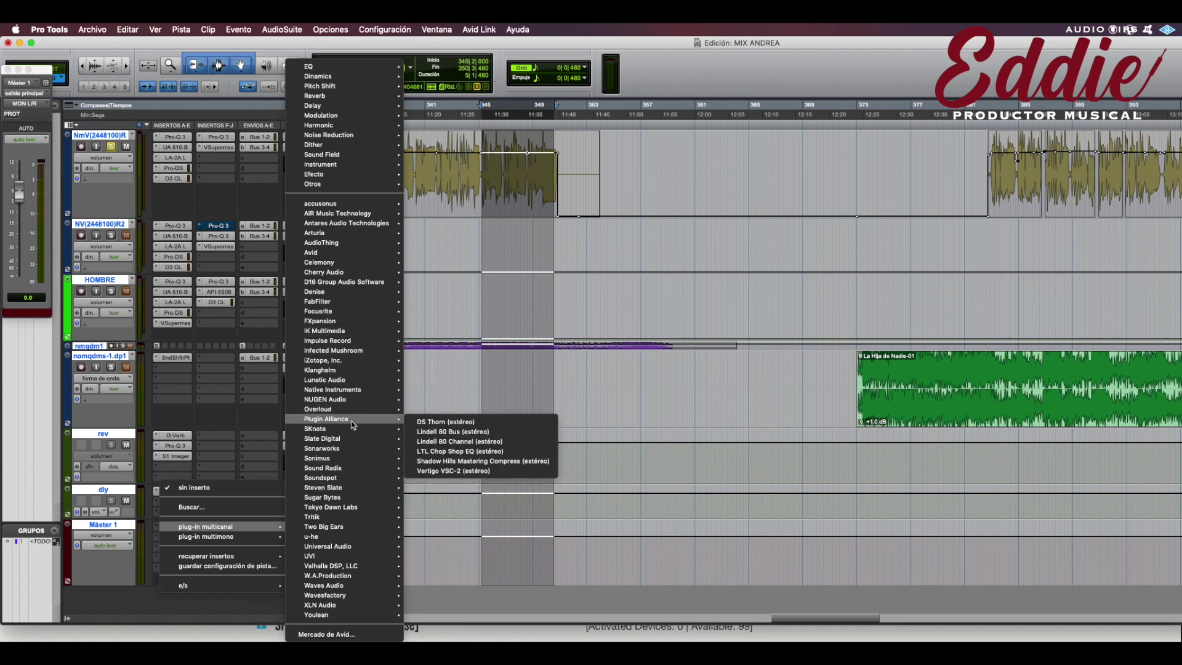
click(441, 471)
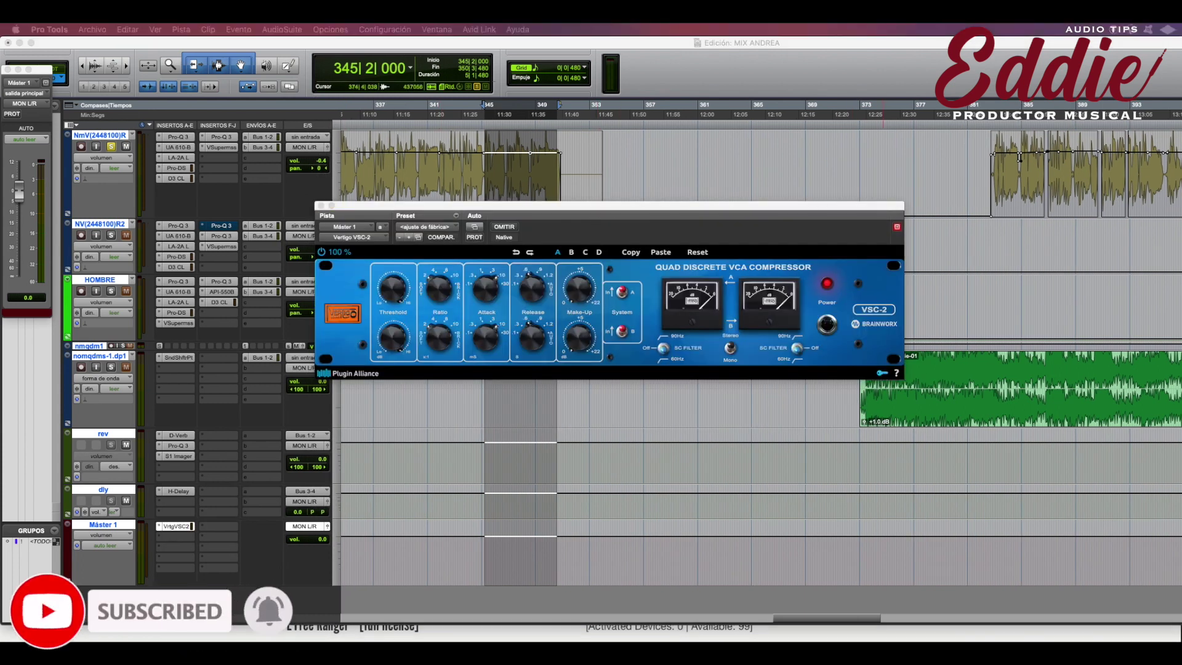
Dismiss the additional device activation prompt without activating all licenses
click(882, 373)
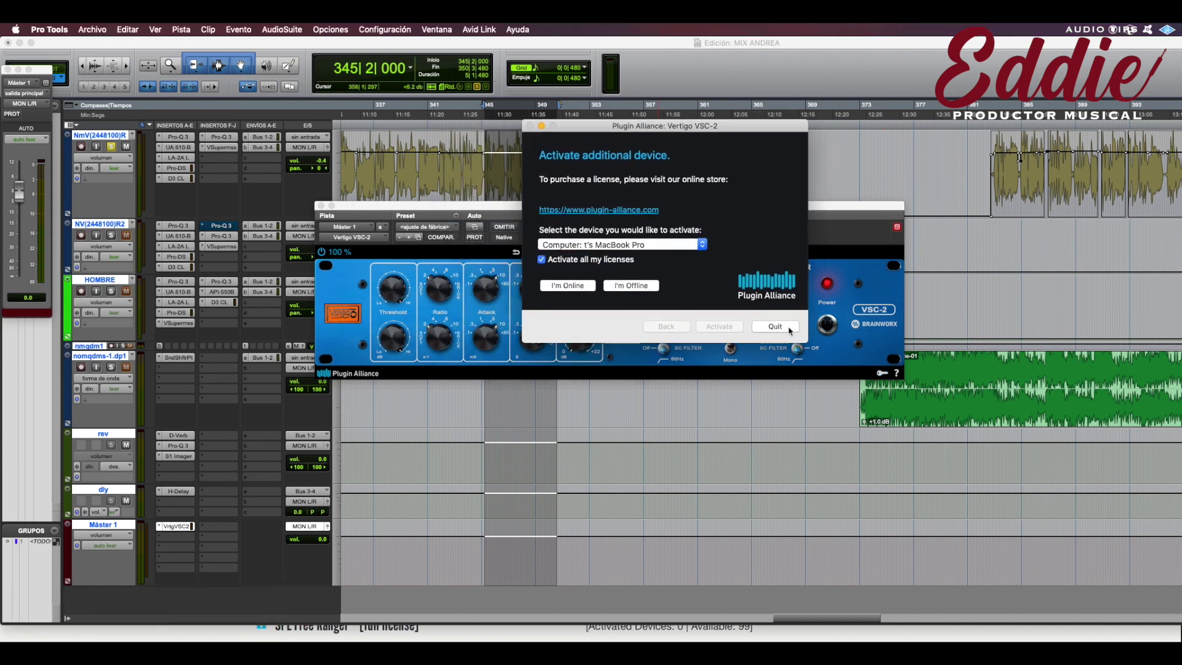
click(540, 259)
click(779, 327)
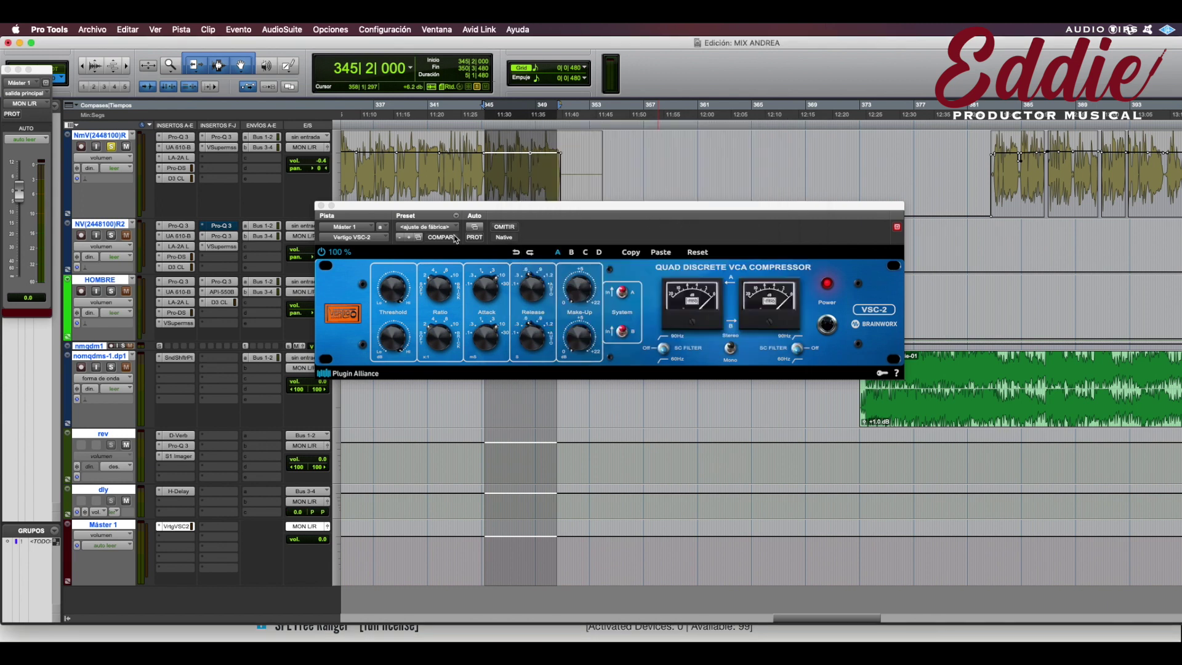
Lower the VSC-2 threshold to about -23.9 dB while the mix plays
key(space)
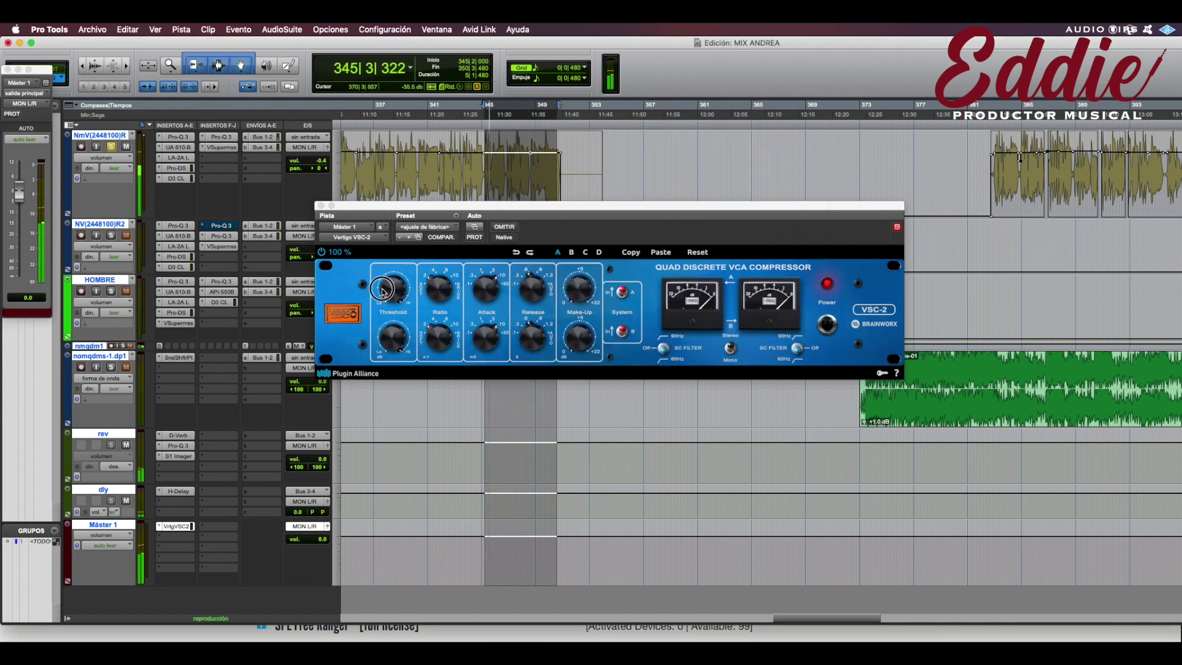
drag(383, 344, 382, 342)
drag(390, 283, 439, 287)
key(space)
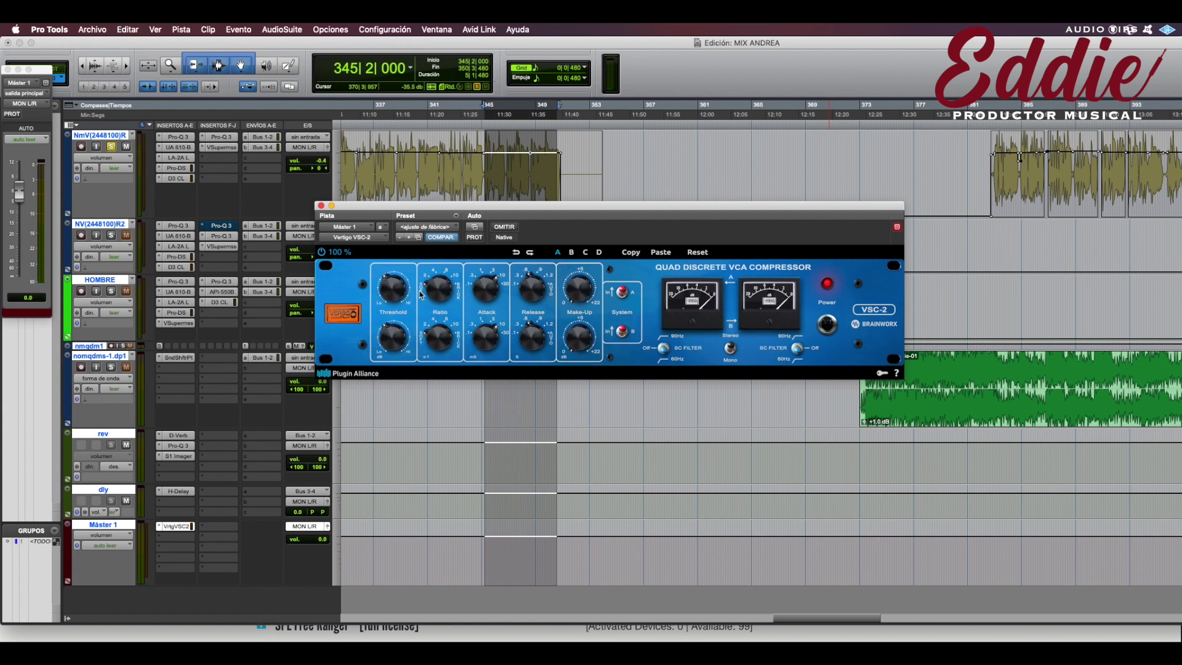
Raise the VSC-2 compression ratio to 4:1
click(425, 320)
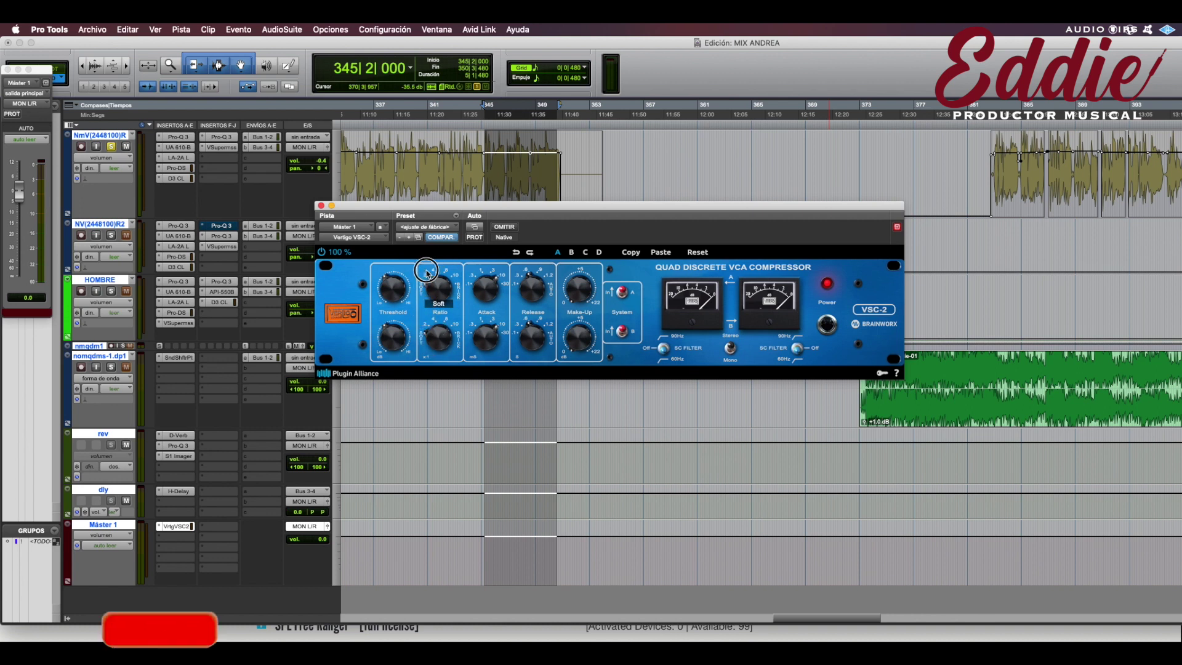
mouse_move(418, 286)
mouse_down()
mouse_move(418, 298)
mouse_move(429, 244)
mouse_move(410, 303)
mouse_move(410, 292)
mouse_move(420, 258)
mouse_move(413, 346)
mouse_move(419, 268)
mouse_move(430, 292)
mouse_up()
scroll(393, 422, down, 2)
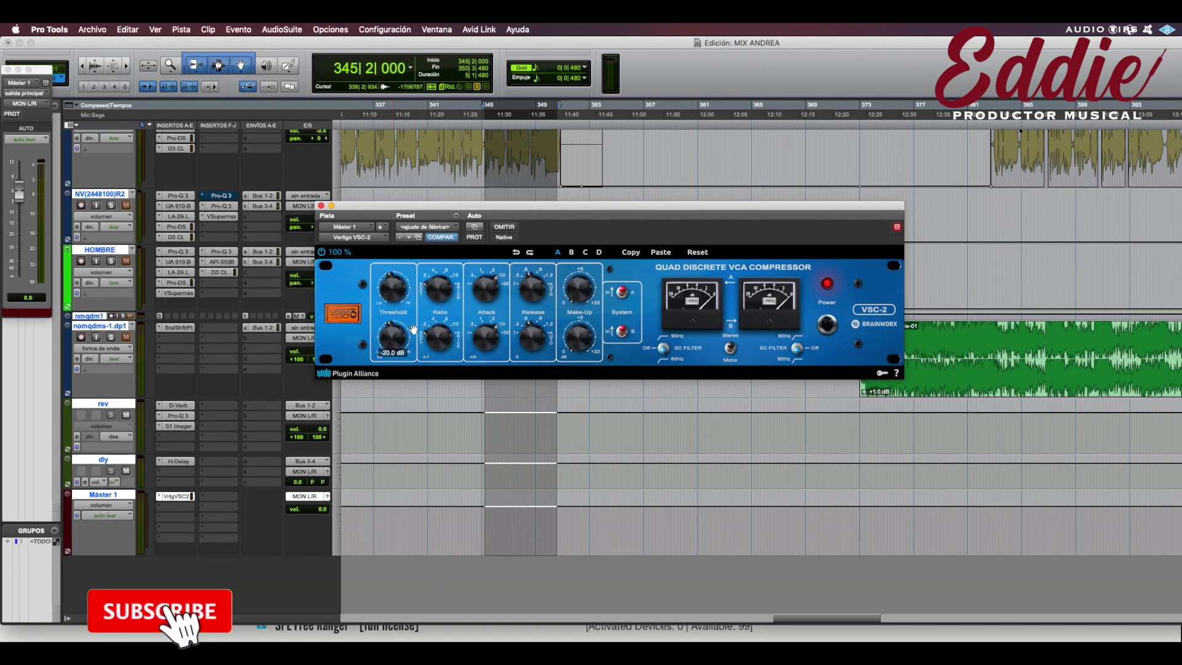
scroll(532, 150, up, 2)
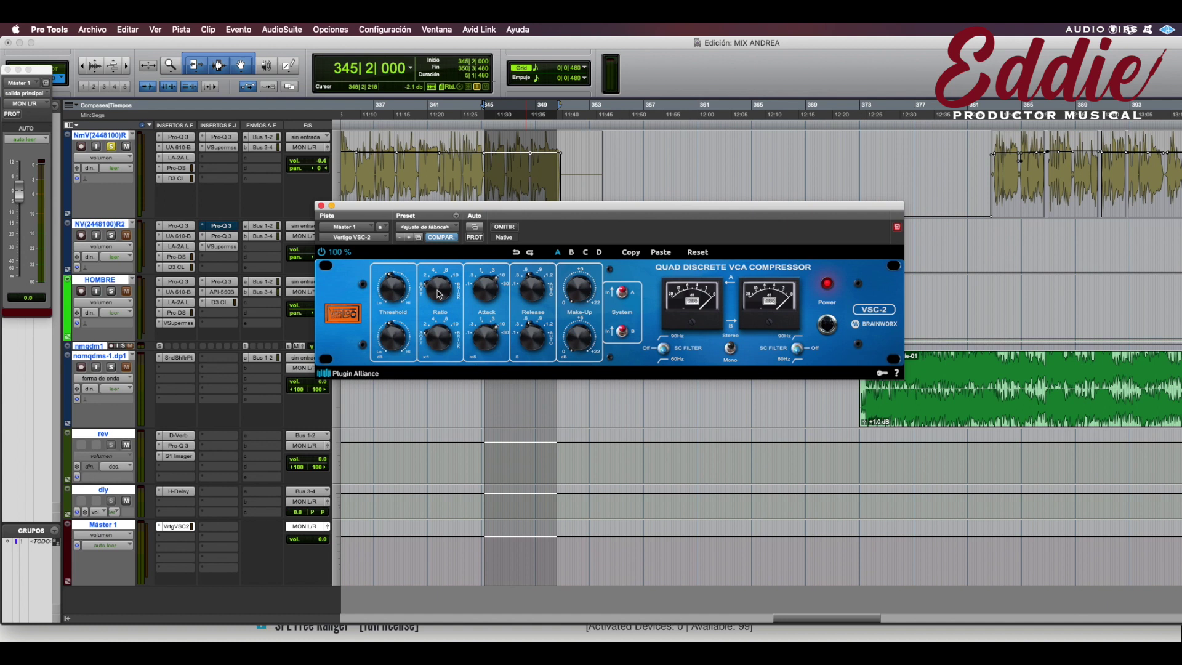
mouse_move(447, 293)
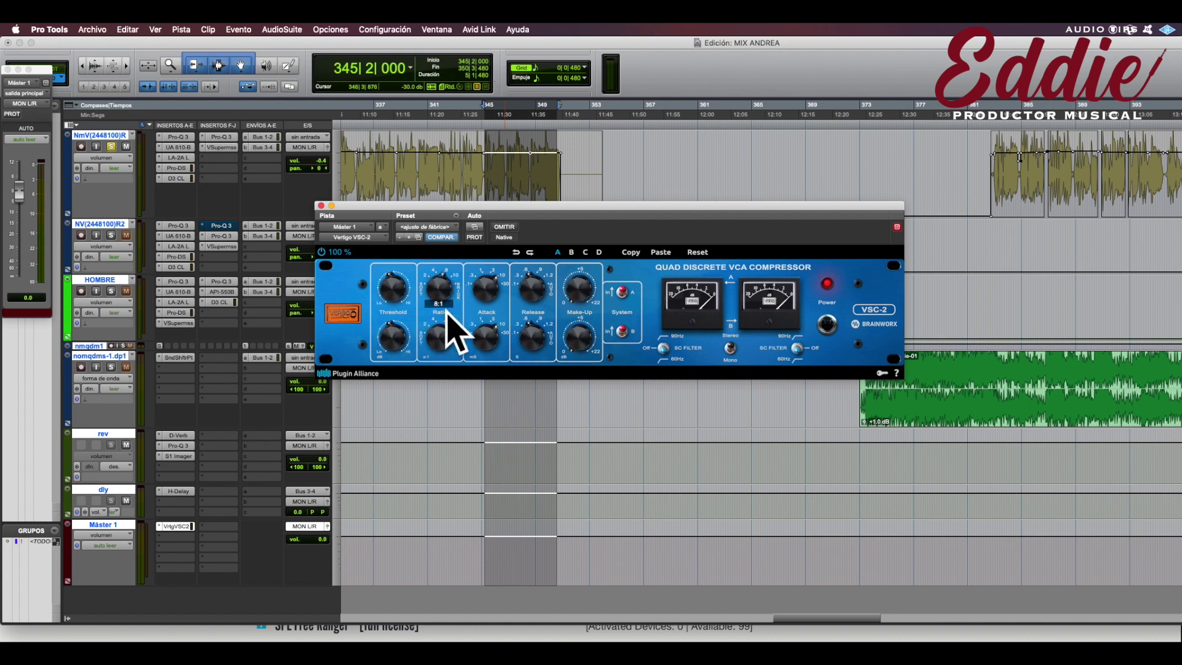
Drop the ratio to 2:1, switch VSC-2 to mono, and nudge the release
drag(462, 309, 455, 252)
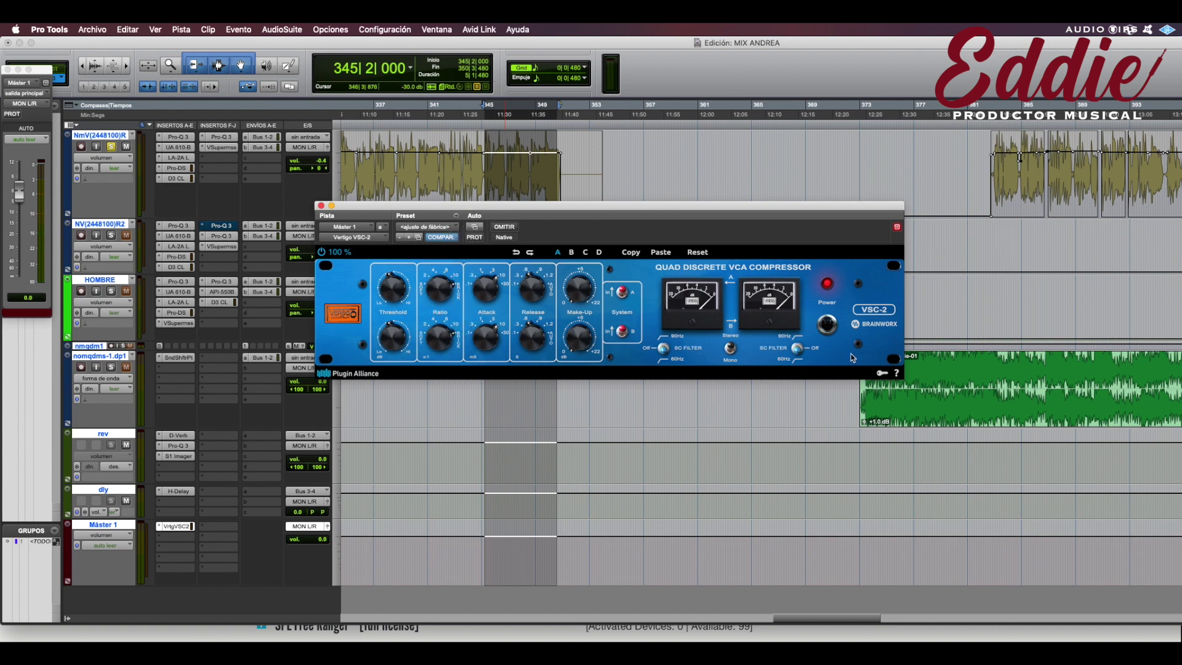
click(731, 349)
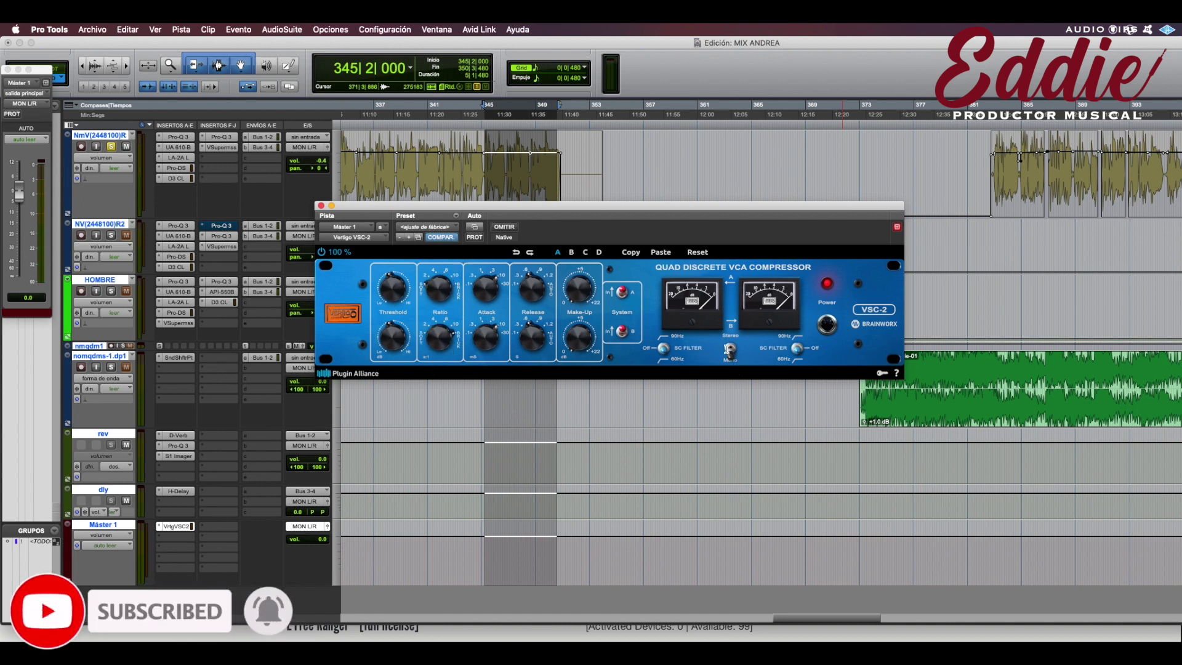
mouse_move(490, 338)
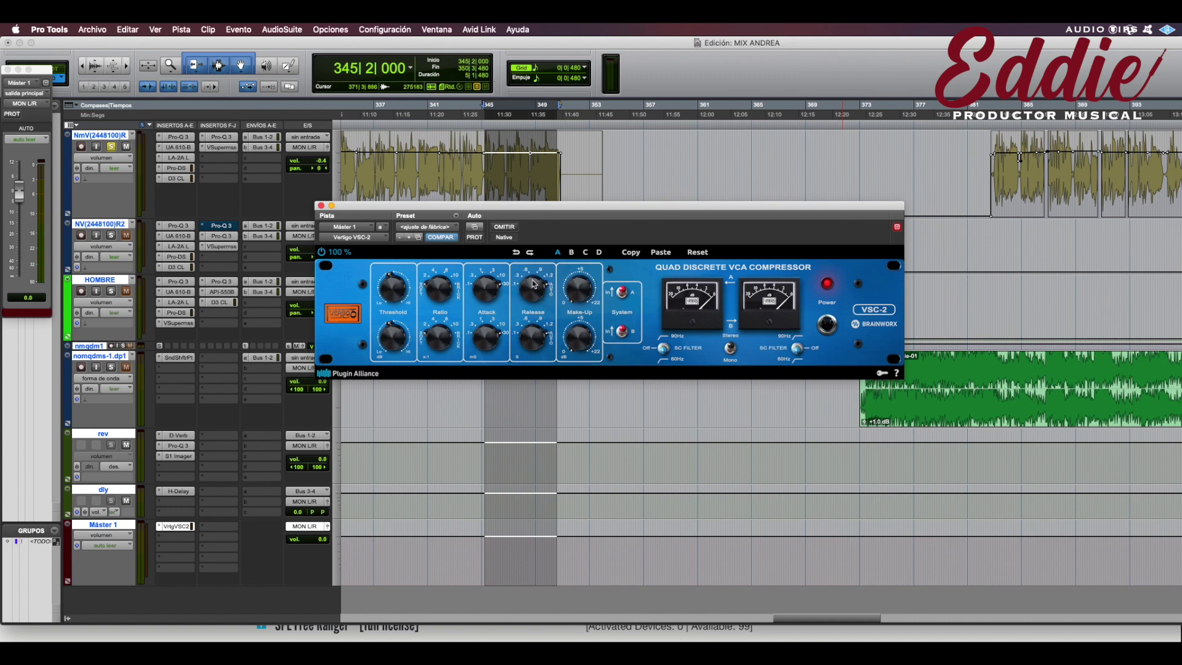
drag(533, 284, 531, 302)
Try 60Hz sidechain filters, undo the change, and audition the compressed master
click(665, 352)
click(661, 431)
key(super+z)
key(space)
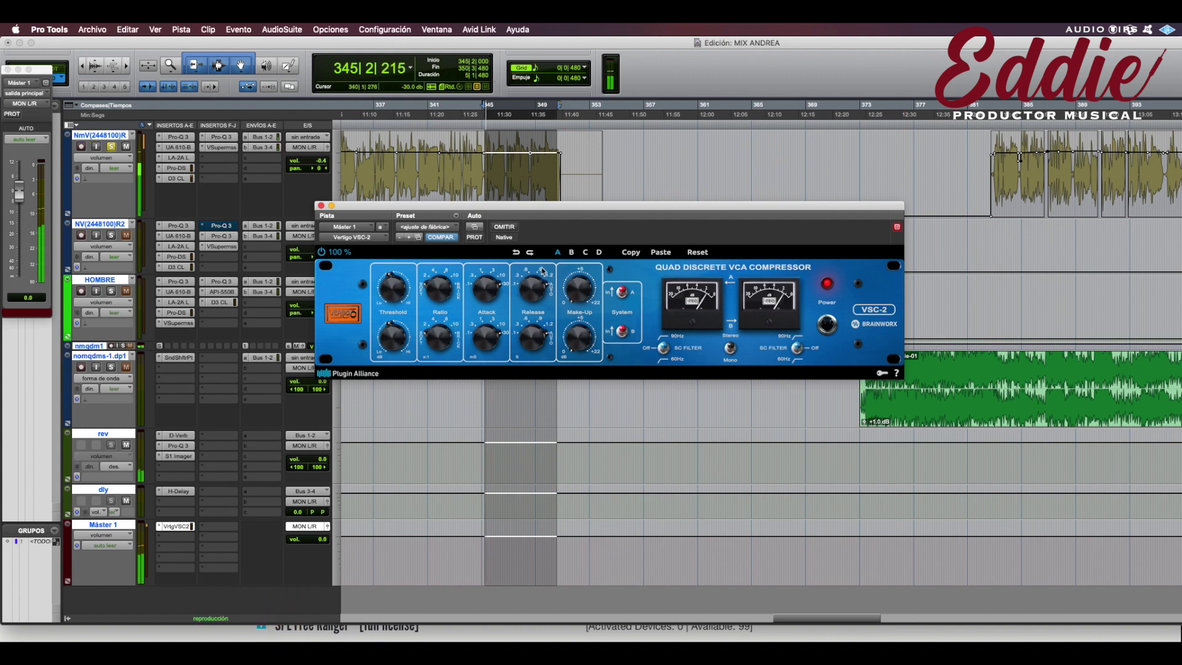
key(space)
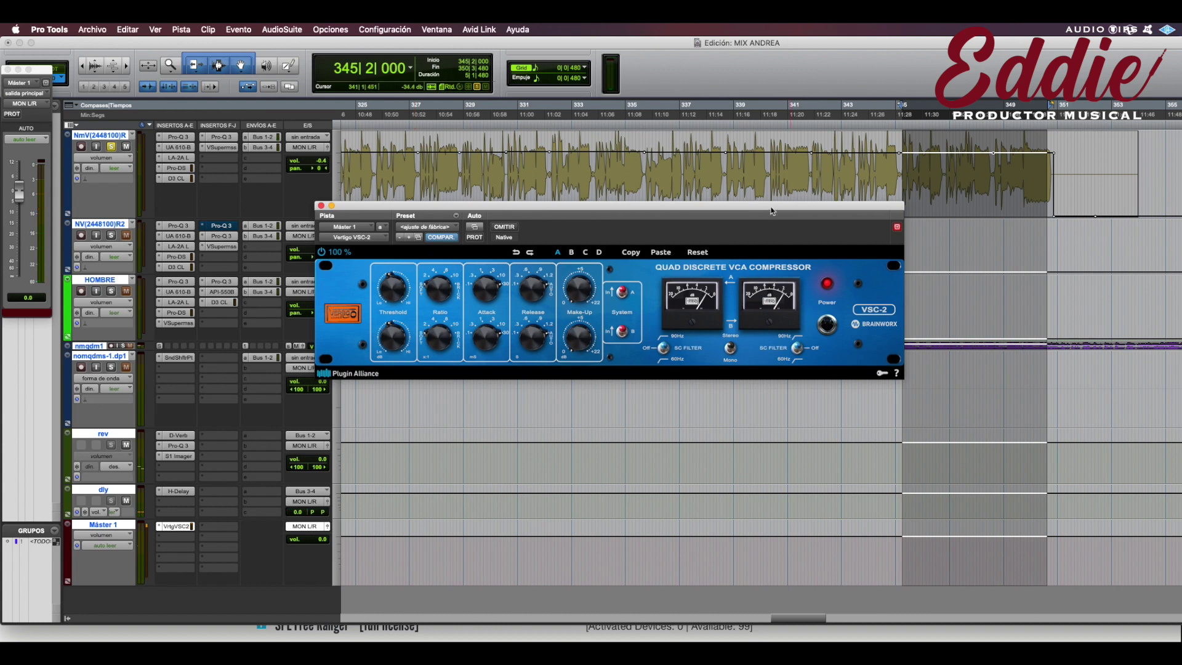
scroll(957, 253, right, 3)
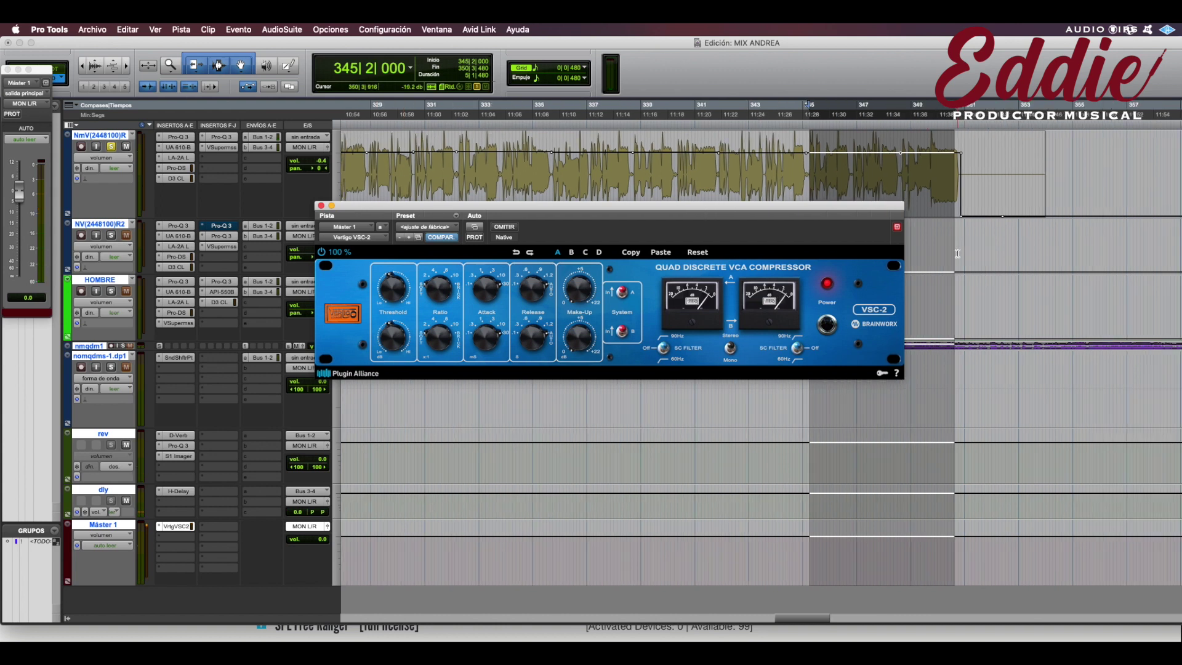